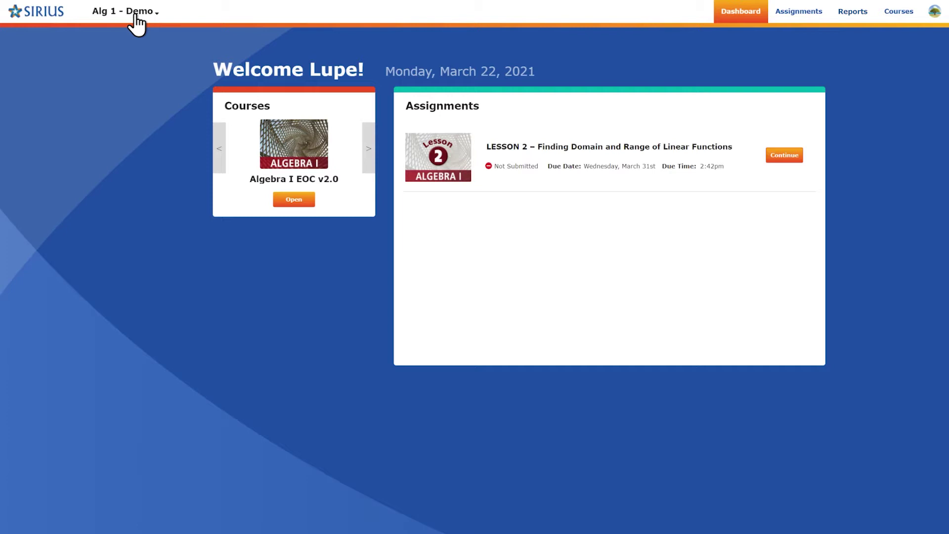
Step: Join the Biology - Period 1 class by entering its access code, then reopen the class list
{"action": "left_click", "coordinate": [157, 17]}
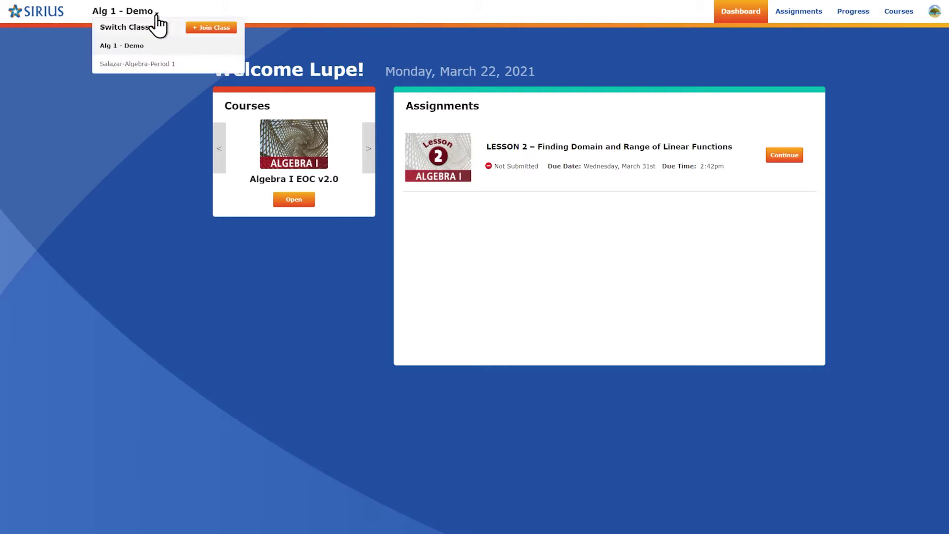
{"action": "left_click", "coordinate": [212, 29]}
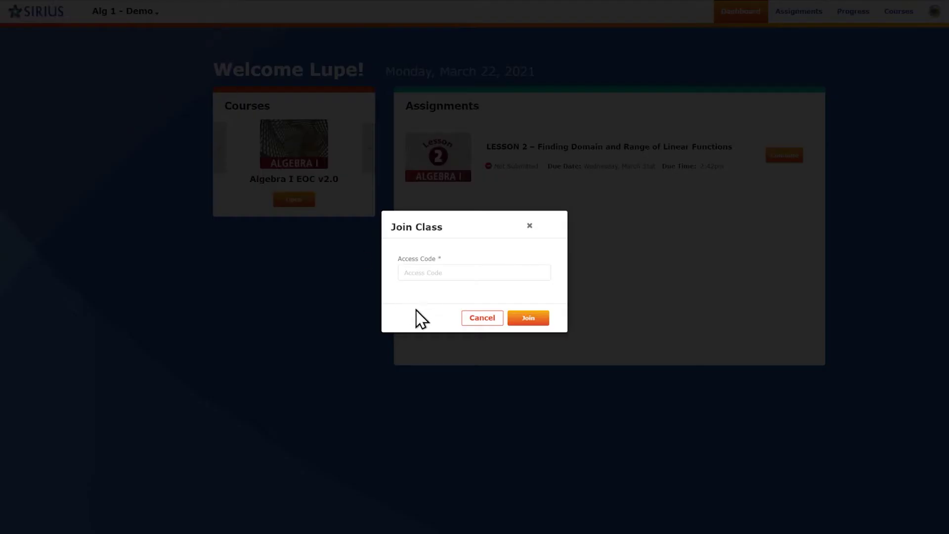
{"action": "left_click", "coordinate": [434, 274]}
{"action": "type", "text": "xxxxxx"}
{"action": "left_click", "coordinate": [529, 320]}
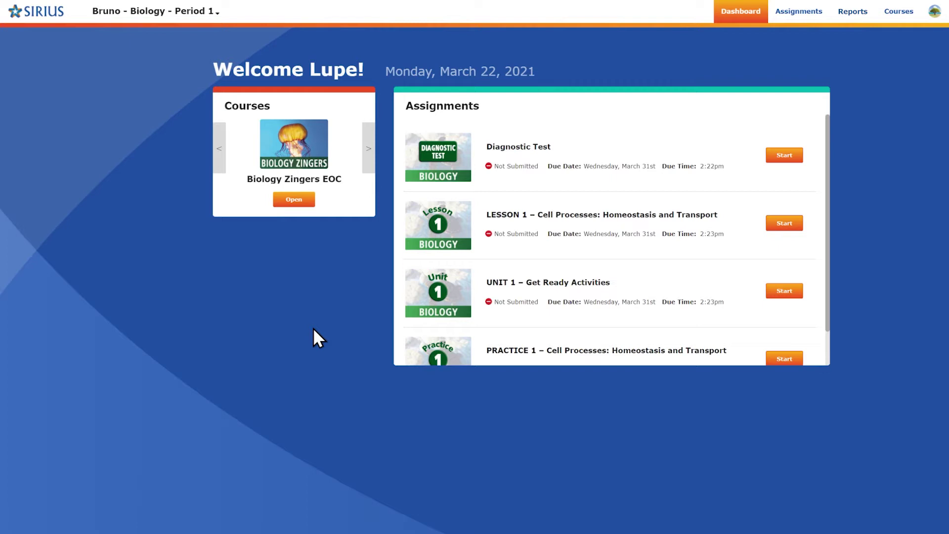
{"action": "left_click", "coordinate": [139, 14]}
{"action": "left_click", "coordinate": [141, 46]}
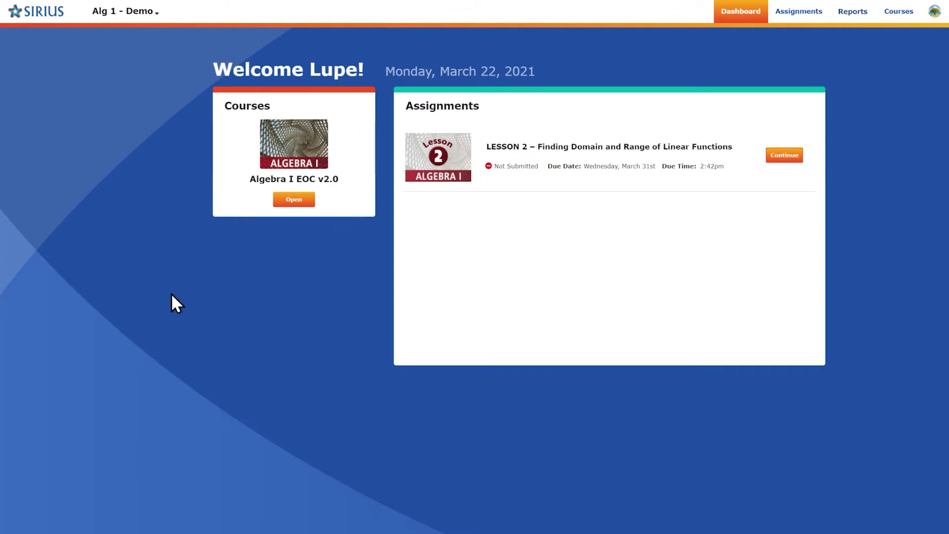
{"action": "left_click", "coordinate": [115, 14]}
{"action": "left_click", "coordinate": [122, 67]}
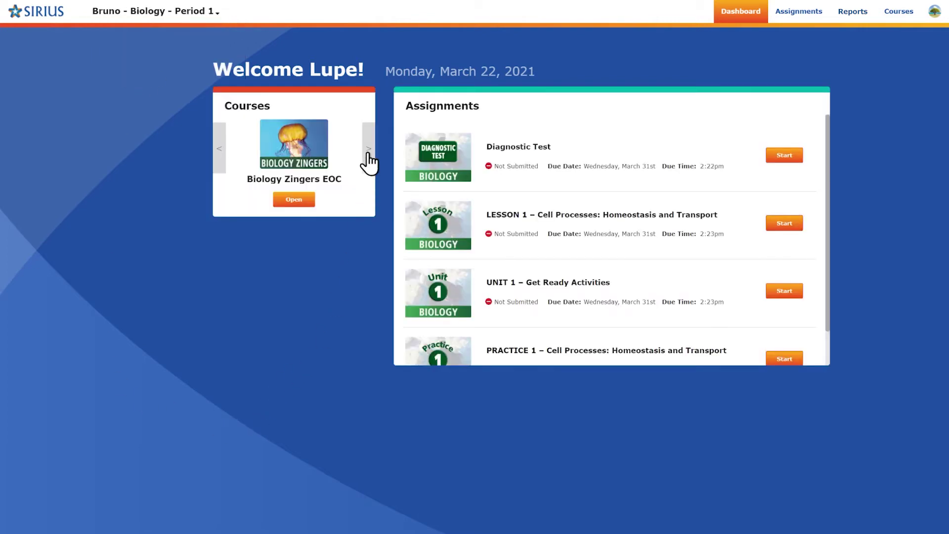
{"action": "left_click", "coordinate": [368, 150]}
{"action": "left_click", "coordinate": [369, 151]}
Step: Switch to the Alg 1 - Demo class and open the Algebra I EOC v2.0 course
{"action": "left_click", "coordinate": [898, 15]}
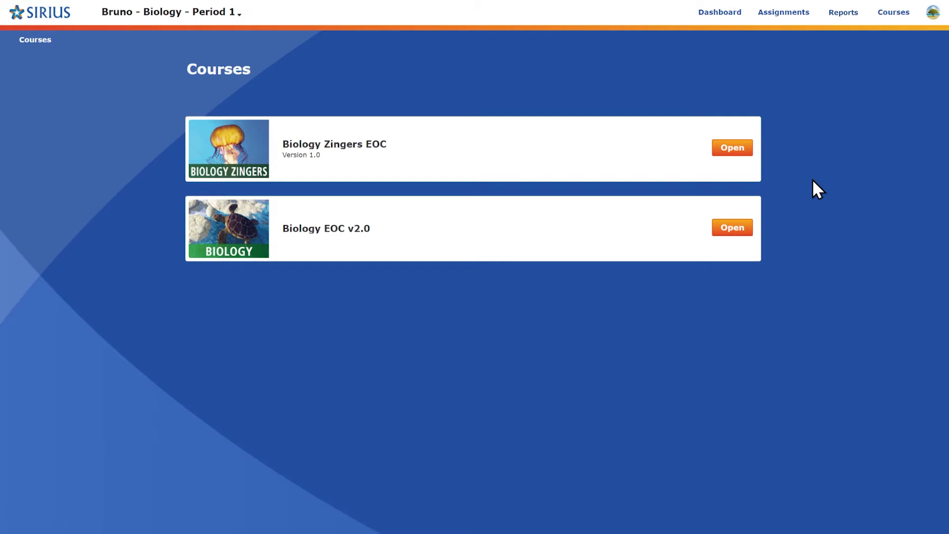
{"action": "left_click", "coordinate": [197, 12]}
{"action": "left_click", "coordinate": [130, 49]}
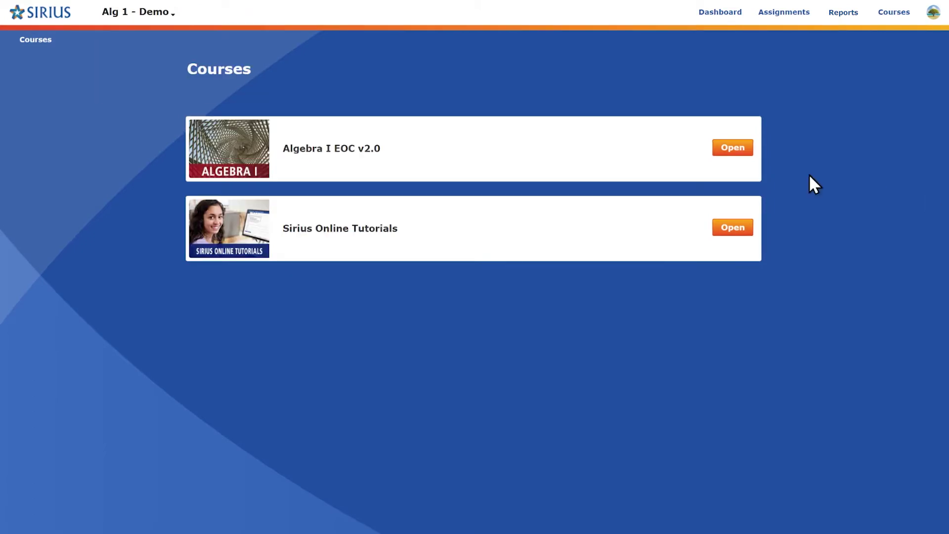
{"action": "left_click", "coordinate": [731, 150]}
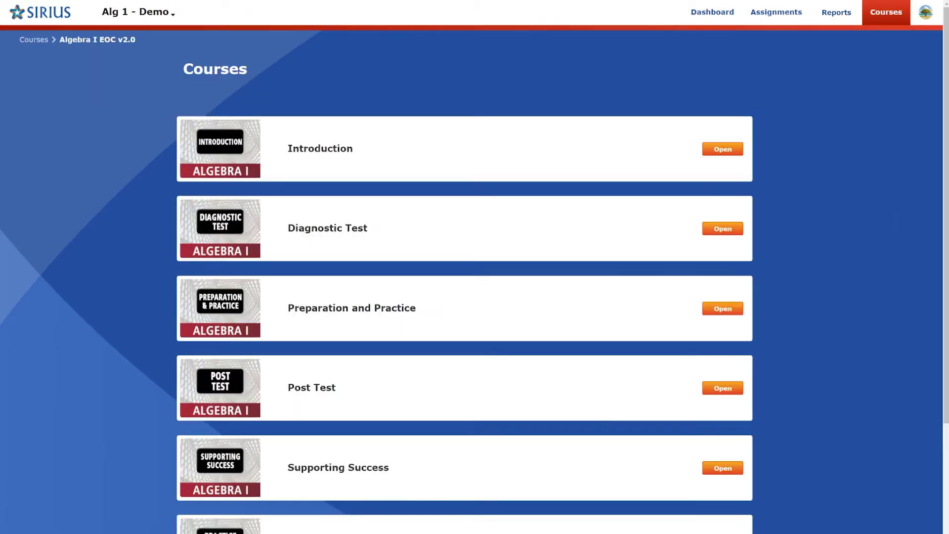
{"action": "left_click_drag", "start_coordinate": [944, 227], "coordinate": [945, 345]}
{"action": "scroll", "coordinate": [840, 247], "scroll_direction": "up", "scroll_amount": 3}
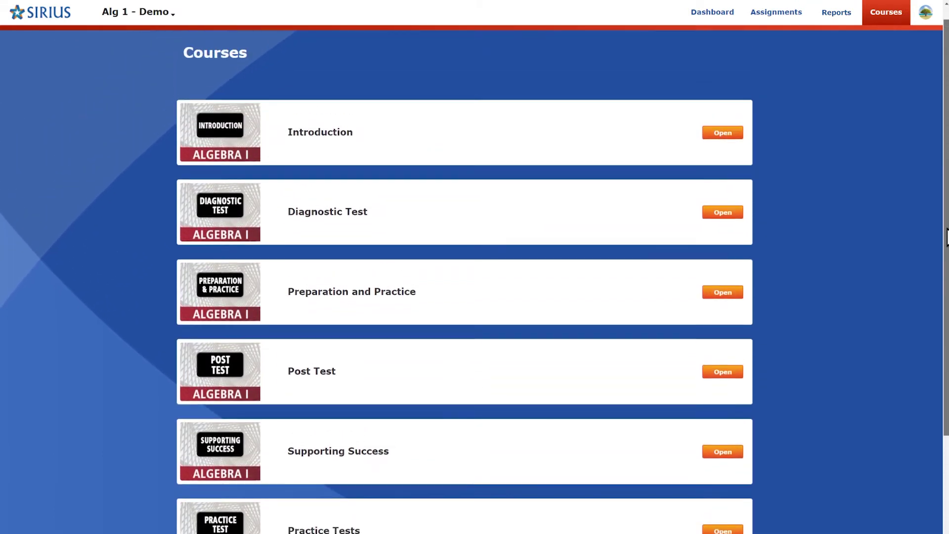
Step: Browse the Introduction and Post Test units, returning to the course's unit list each time
{"action": "left_click", "coordinate": [722, 133]}
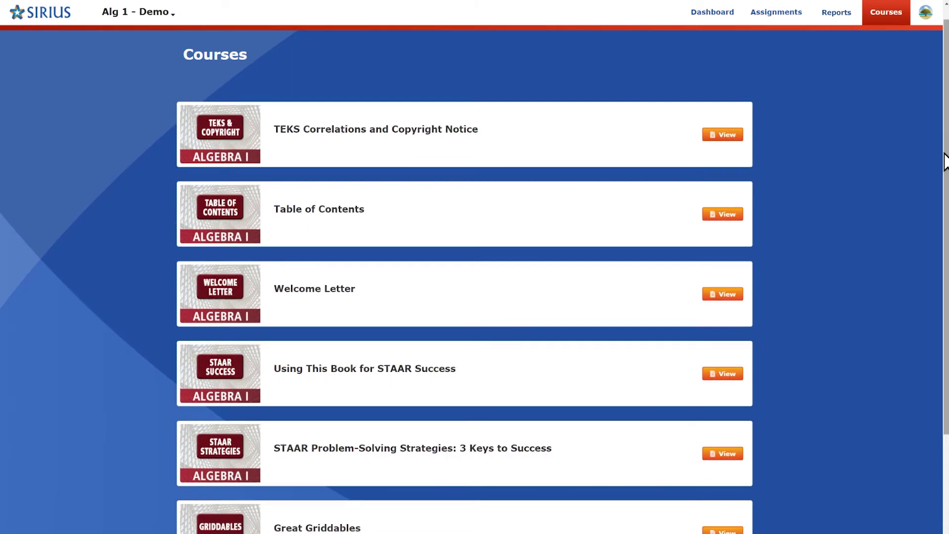
{"action": "scroll", "coordinate": [464, 277], "scroll_direction": "down", "scroll_amount": 3}
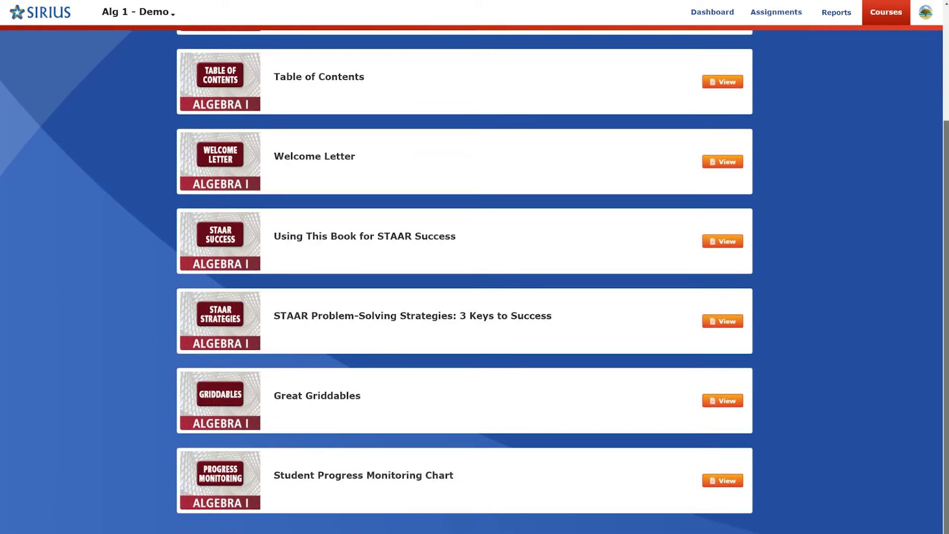
{"action": "scroll", "coordinate": [465, 277], "scroll_direction": "up", "scroll_amount": 3}
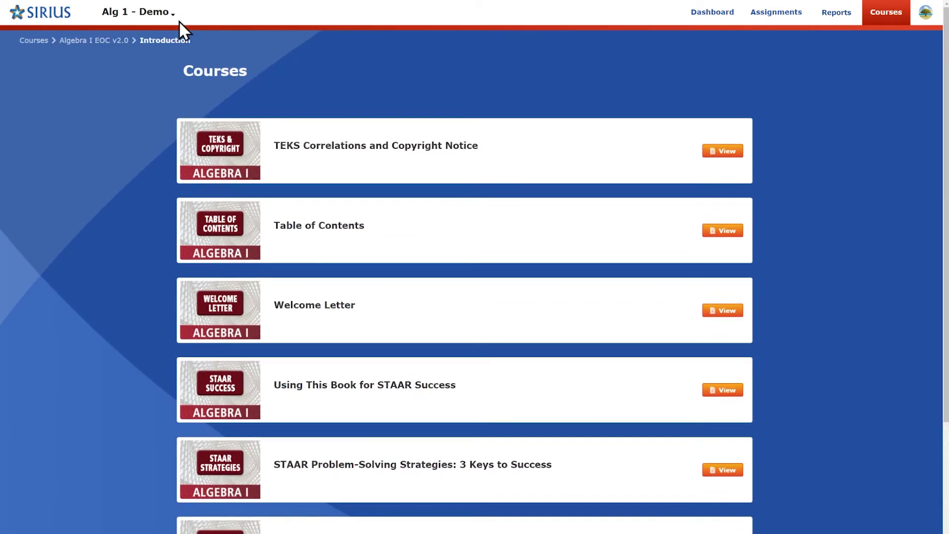
{"action": "left_click", "coordinate": [118, 40]}
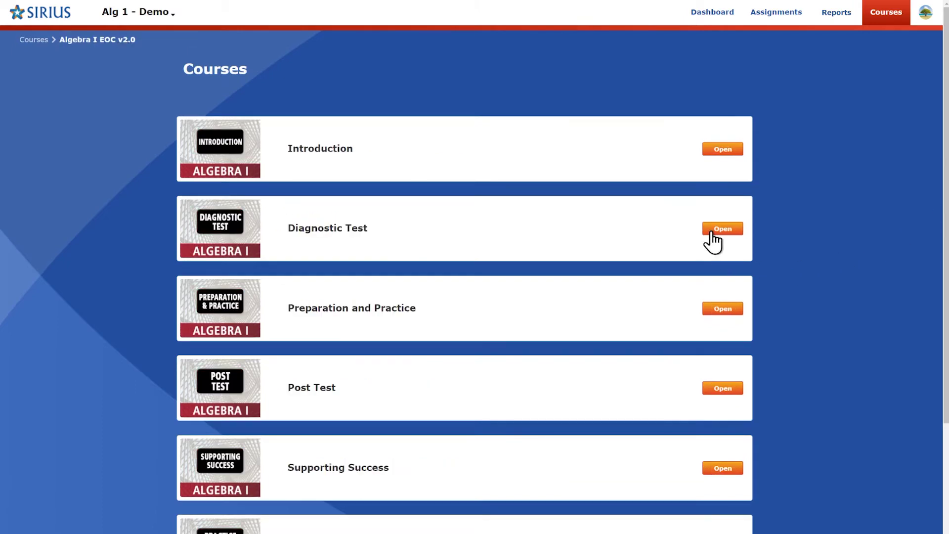
{"action": "scroll", "coordinate": [714, 241], "scroll_direction": "down", "scroll_amount": 3}
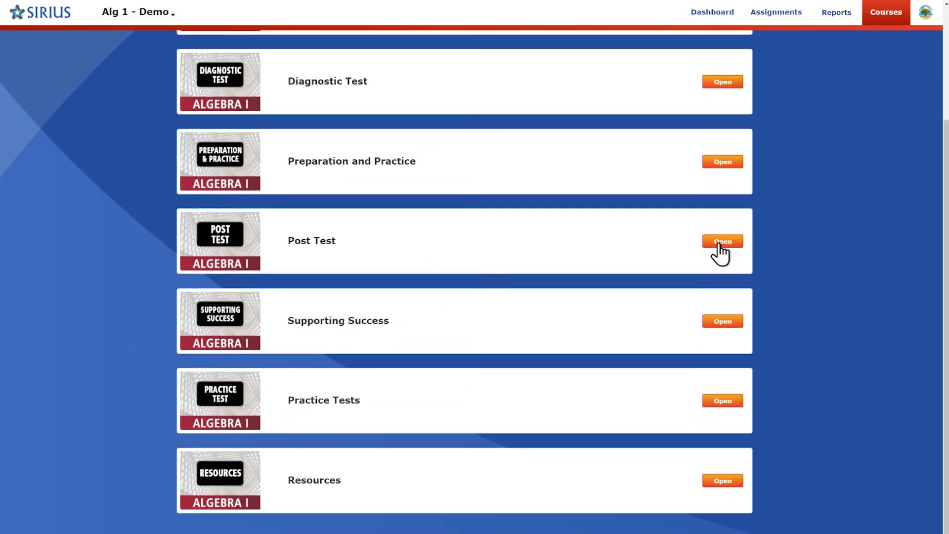
{"action": "left_click", "coordinate": [721, 247]}
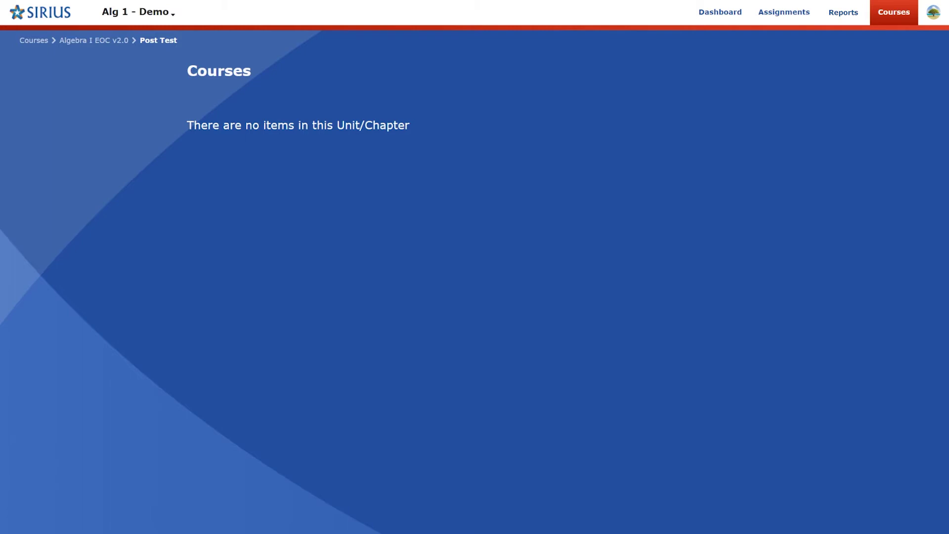
{"action": "left_click", "coordinate": [103, 39]}
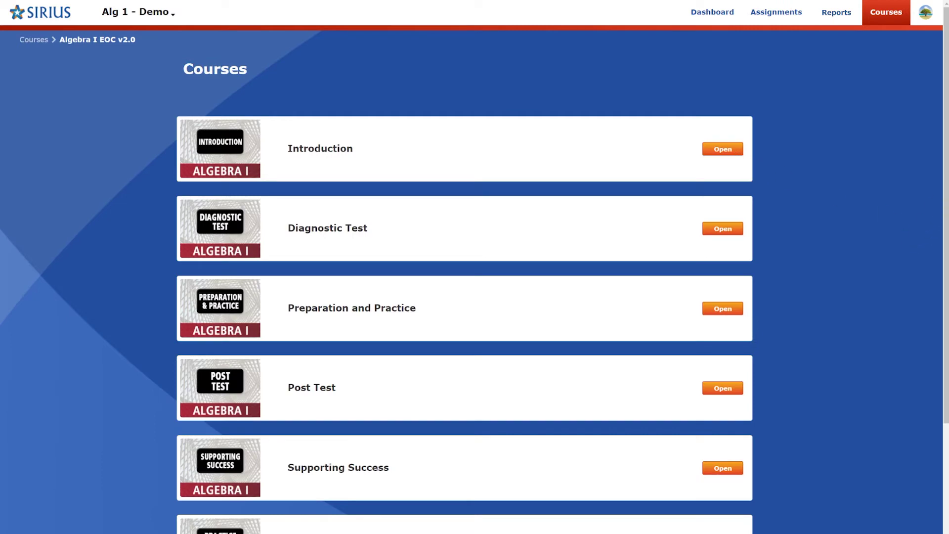
Step: Switch the dashboard back to the Alg 1 - Demo class
{"action": "left_click_drag", "start_coordinate": [946, 183], "coordinate": [947, 307]}
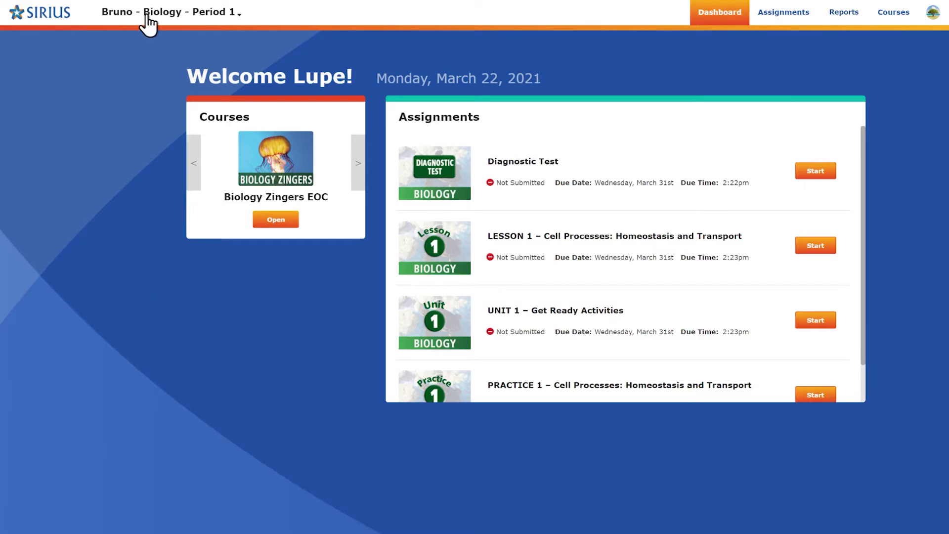
{"action": "left_click", "coordinate": [145, 23]}
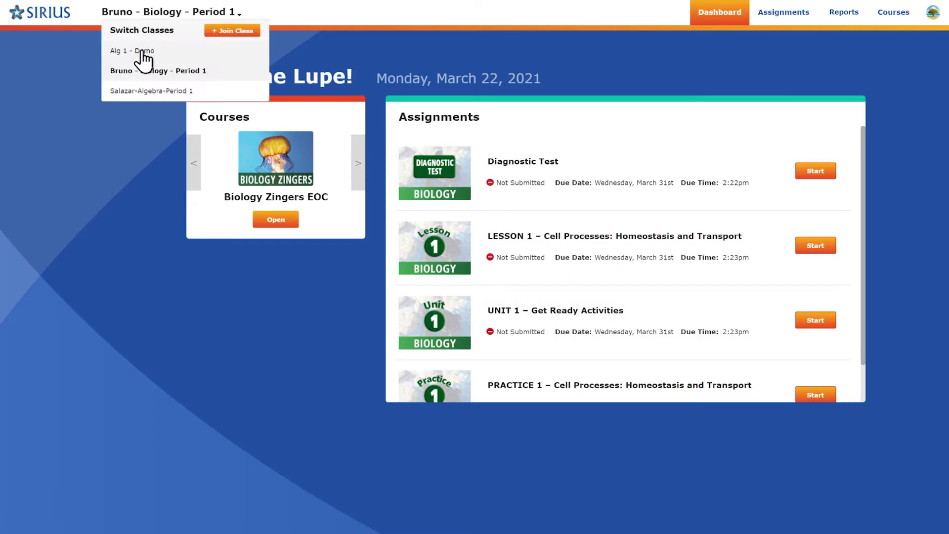
{"action": "left_click", "coordinate": [144, 53]}
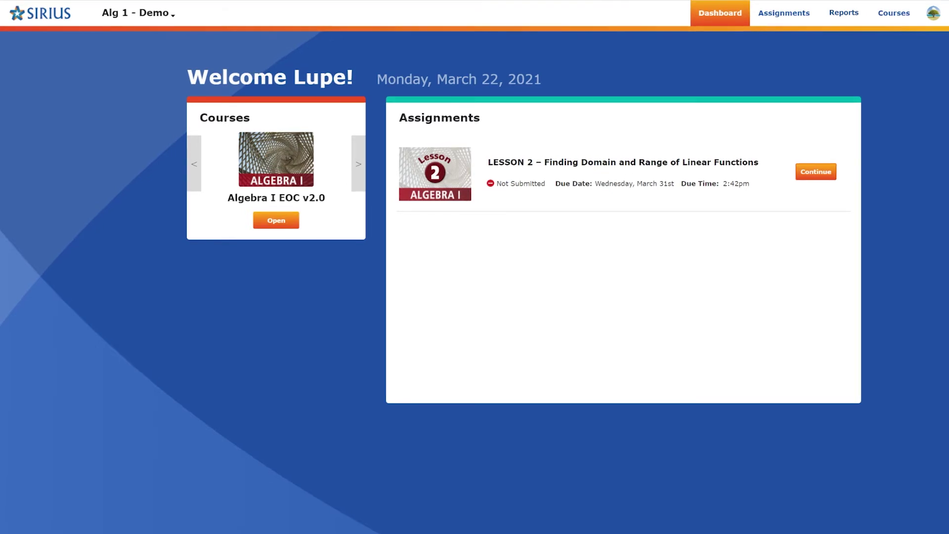
Step: Check the Due Today assignments, then show Biology - Period 1's current assignments
{"action": "left_click", "coordinate": [785, 15]}
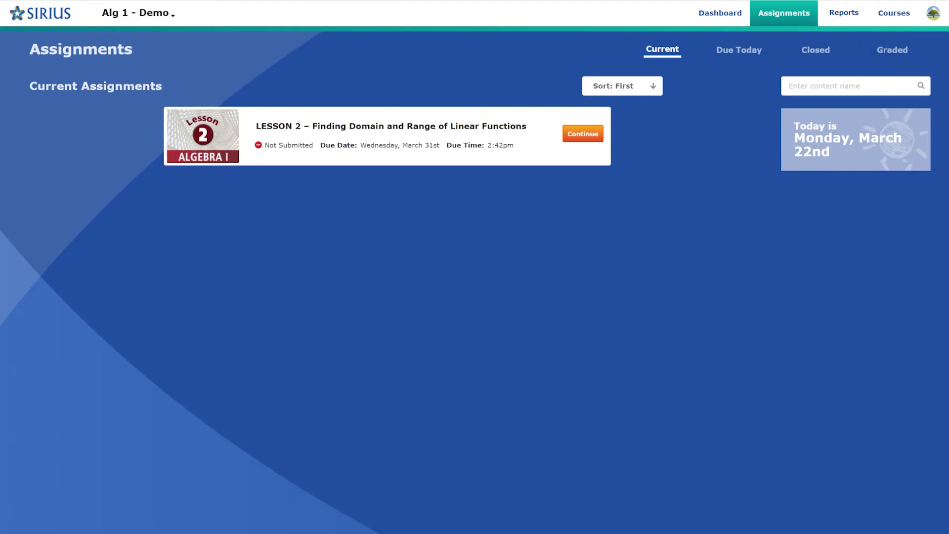
{"action": "left_click", "coordinate": [726, 59]}
{"action": "left_click", "coordinate": [132, 15]}
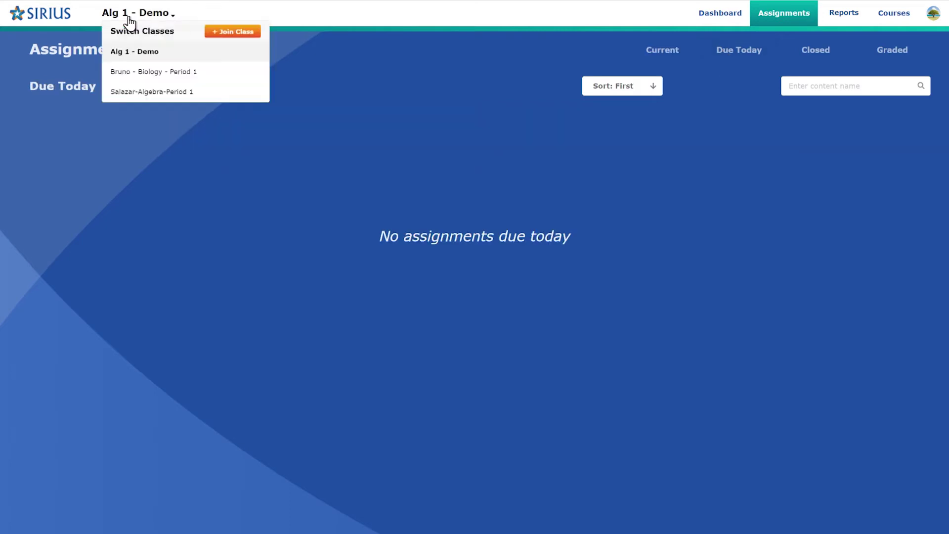
{"action": "left_click", "coordinate": [152, 74]}
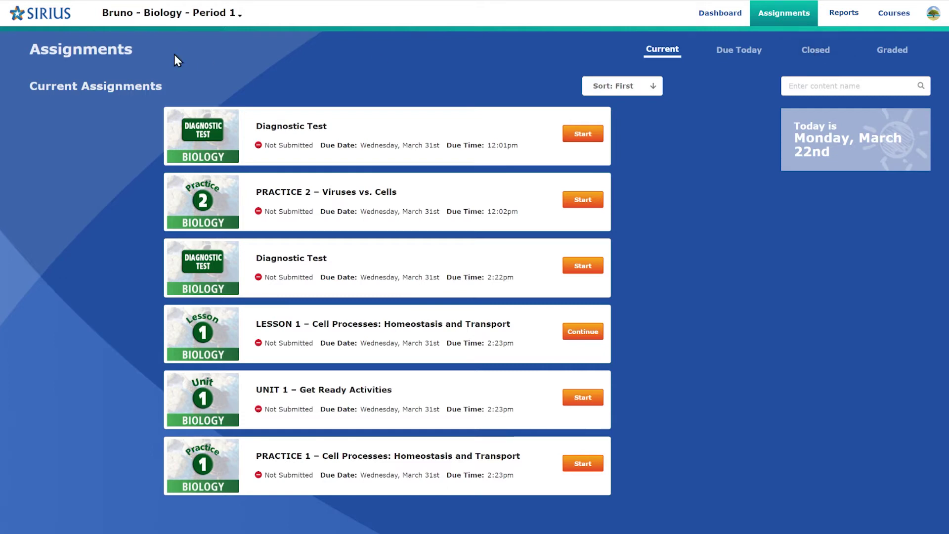
Step: Switch to the Alg 1 - Demo class and show its graded assignments
{"action": "left_click", "coordinate": [176, 20]}
{"action": "left_click", "coordinate": [155, 52]}
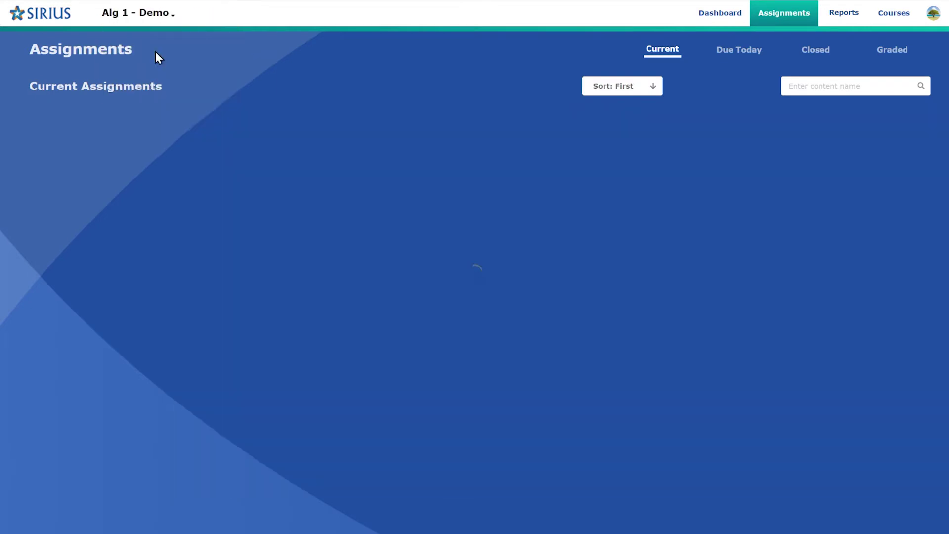
{"action": "left_click", "coordinate": [888, 59]}
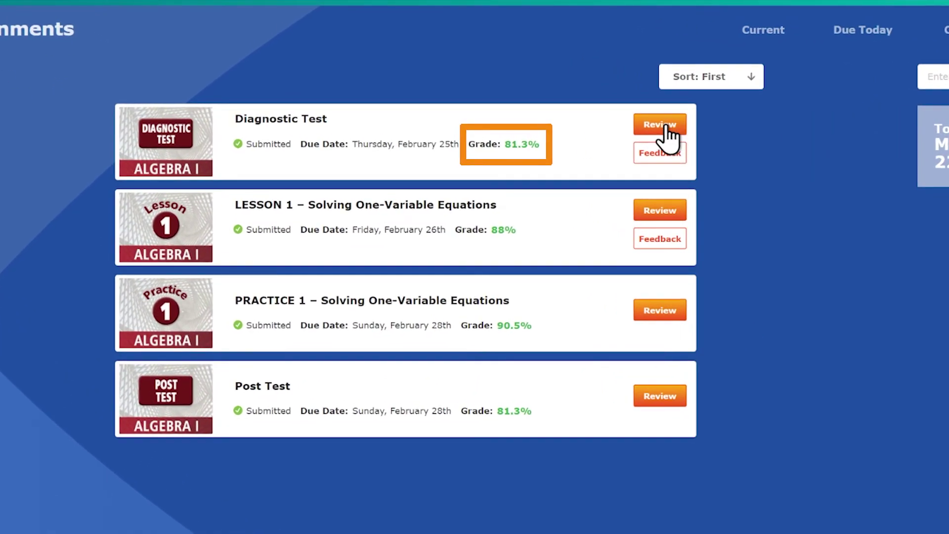
Step: Review the graded Diagnostic Test from its title page through the inequality graph question
{"action": "left_click", "coordinate": [664, 126]}
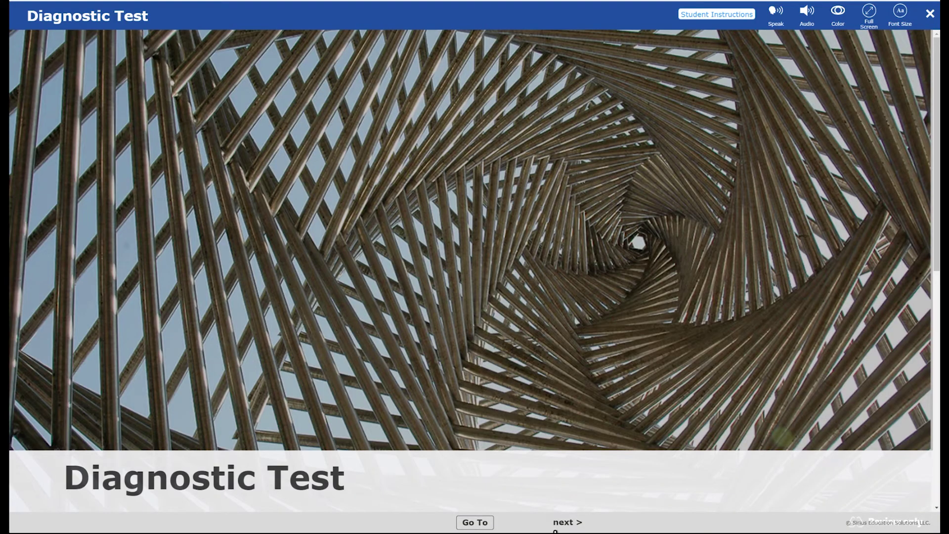
{"action": "left_click", "coordinate": [567, 525]}
{"action": "left_click", "coordinate": [568, 527]}
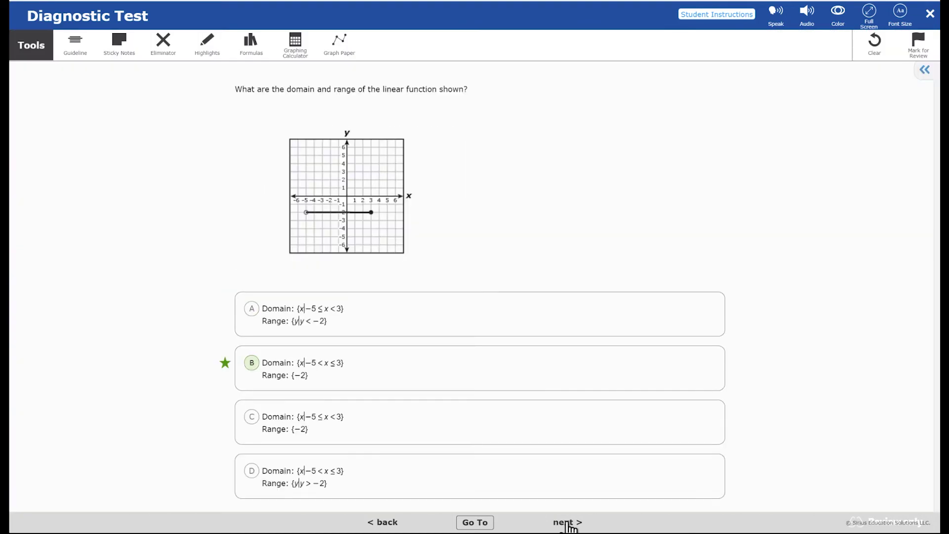
{"action": "left_click", "coordinate": [568, 526]}
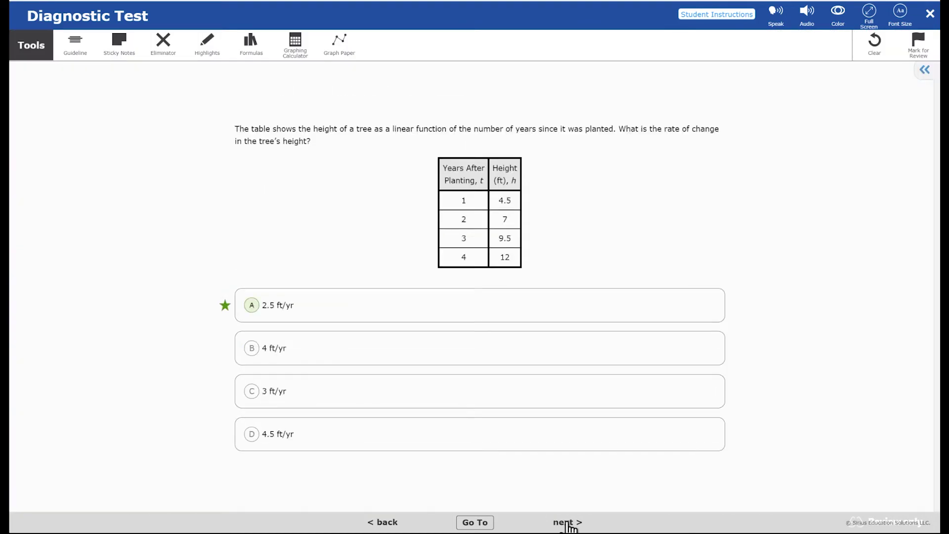
{"action": "left_click", "coordinate": [568, 527]}
{"action": "left_click", "coordinate": [569, 526]}
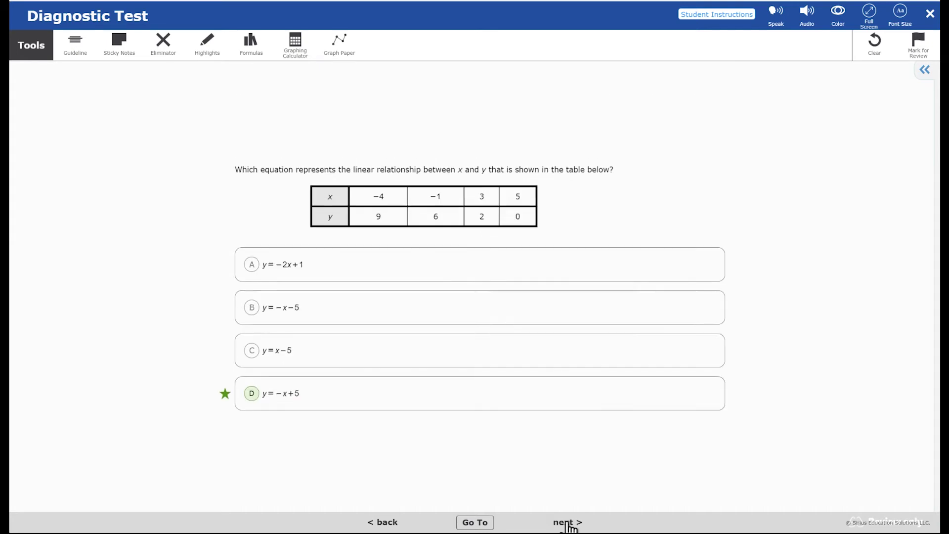
{"action": "left_click", "coordinate": [568, 526]}
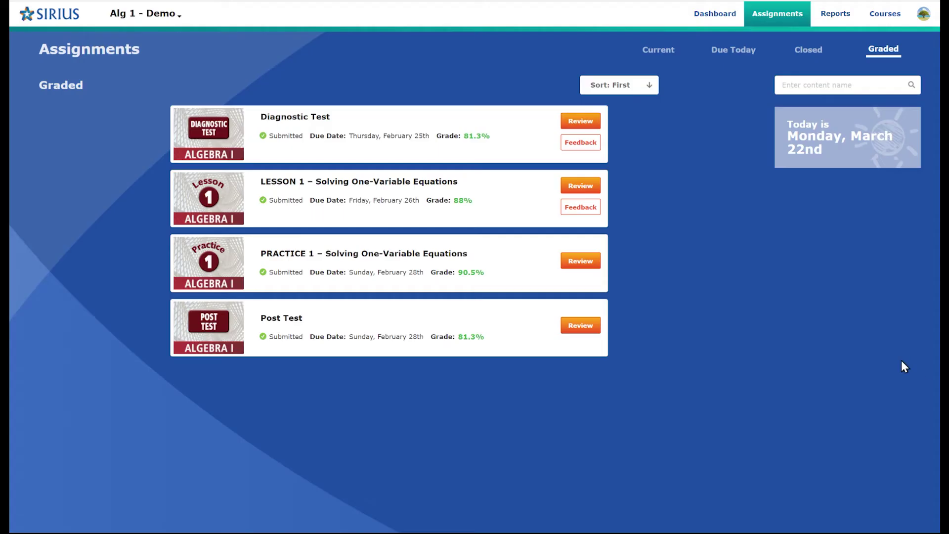
Step: Open the teacher's feedback on a graded assignment
{"action": "left_click", "coordinate": [578, 144]}
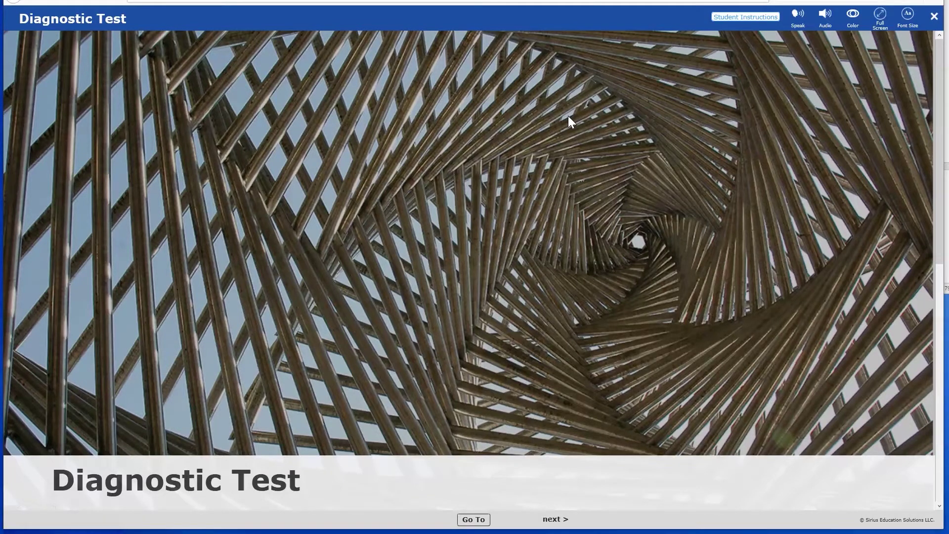
Step: Answer question 1 with −7 and the domain and range question with B
{"action": "left_click", "coordinate": [551, 519]}
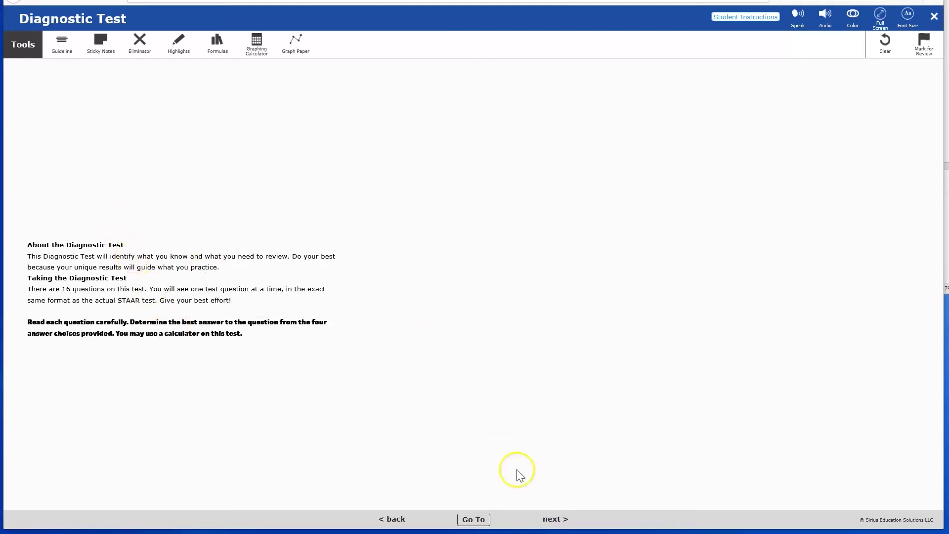
{"action": "left_click", "coordinate": [556, 522]}
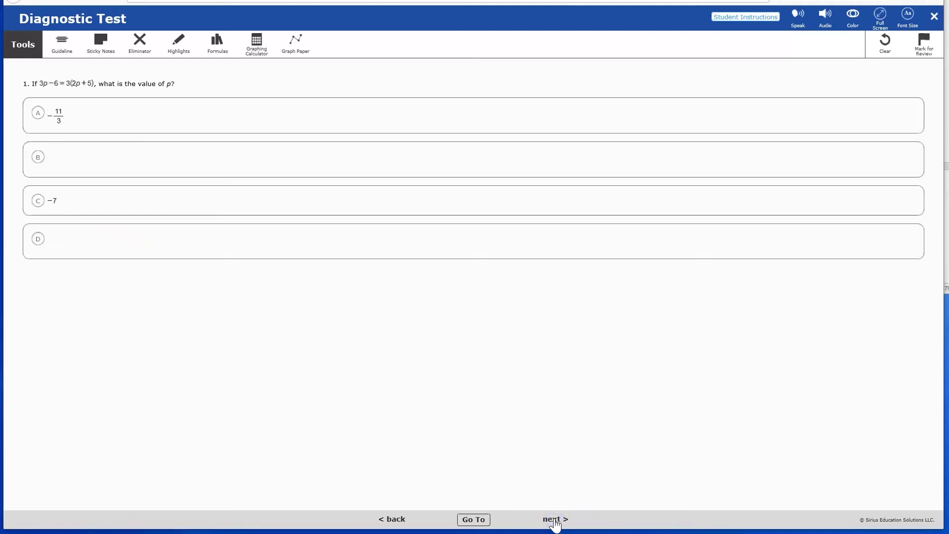
{"action": "left_click", "coordinate": [553, 514]}
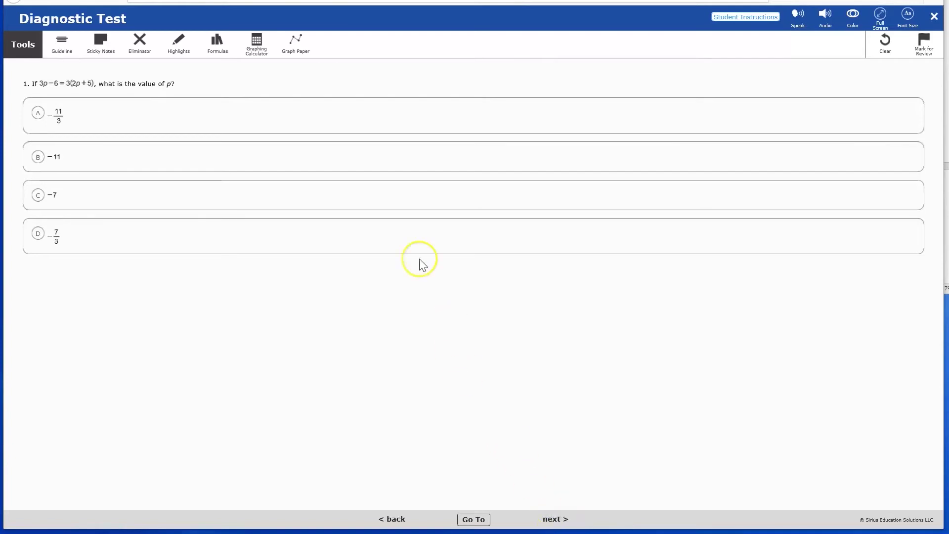
{"action": "left_click", "coordinate": [396, 204]}
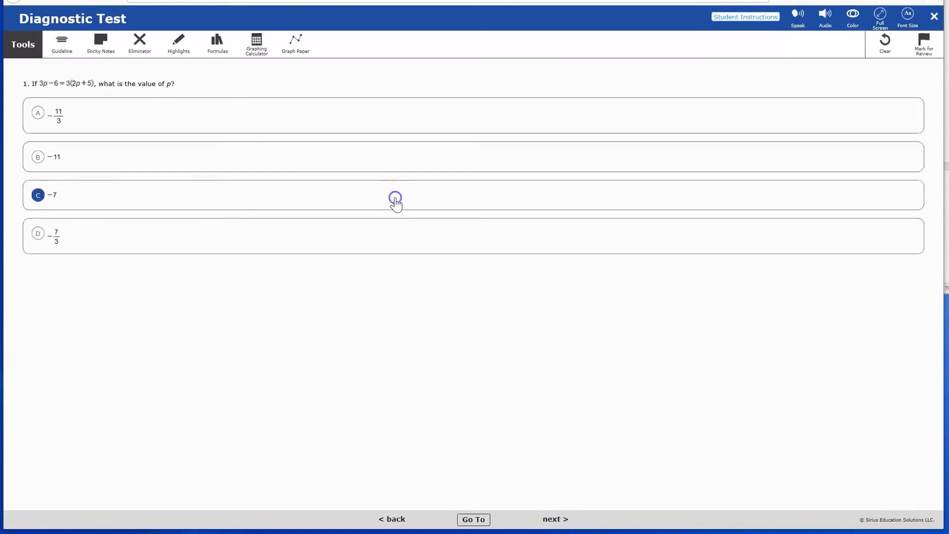
{"action": "left_click", "coordinate": [555, 520]}
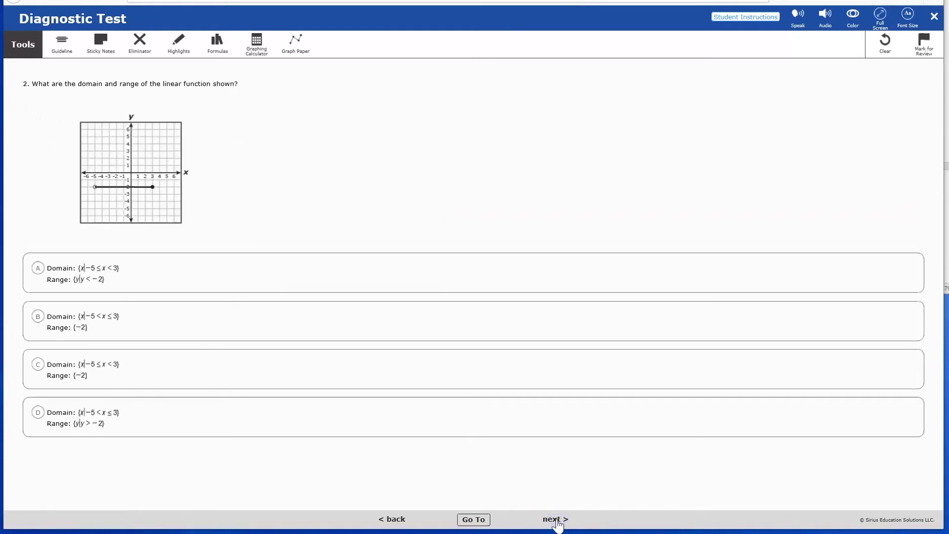
{"action": "left_click", "coordinate": [463, 441]}
{"action": "left_click", "coordinate": [443, 385]}
{"action": "left_click", "coordinate": [421, 332]}
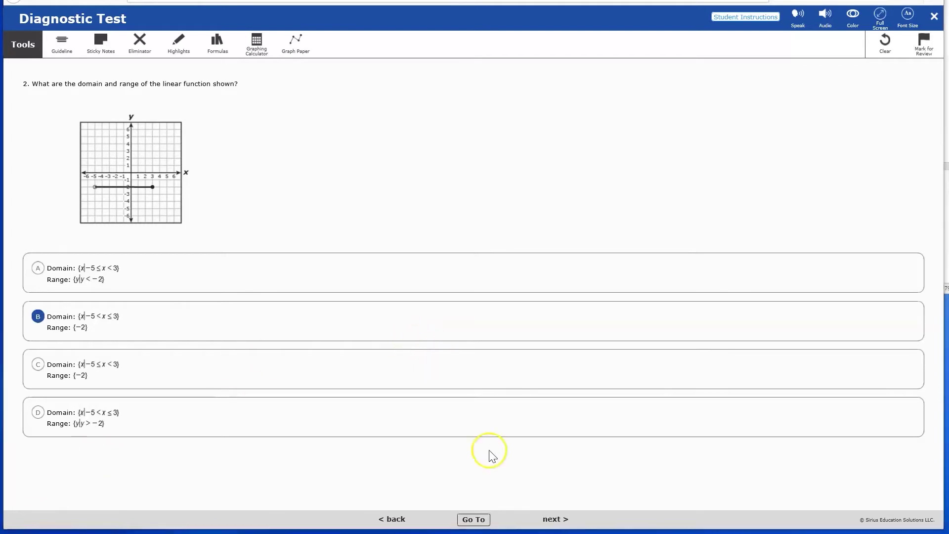
Step: Flag question 3 for review, then jump back to it from the question number list
{"action": "left_click", "coordinate": [552, 519]}
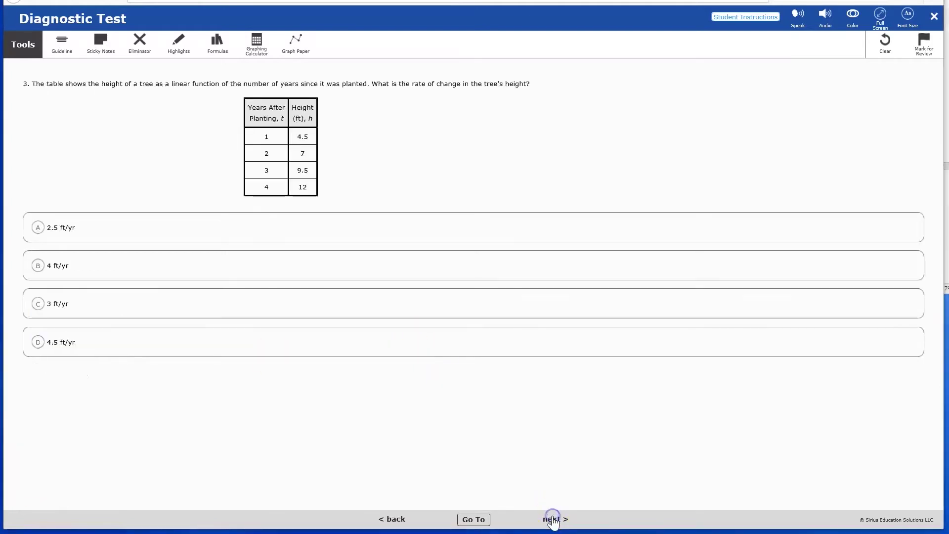
{"action": "left_click", "coordinate": [929, 47]}
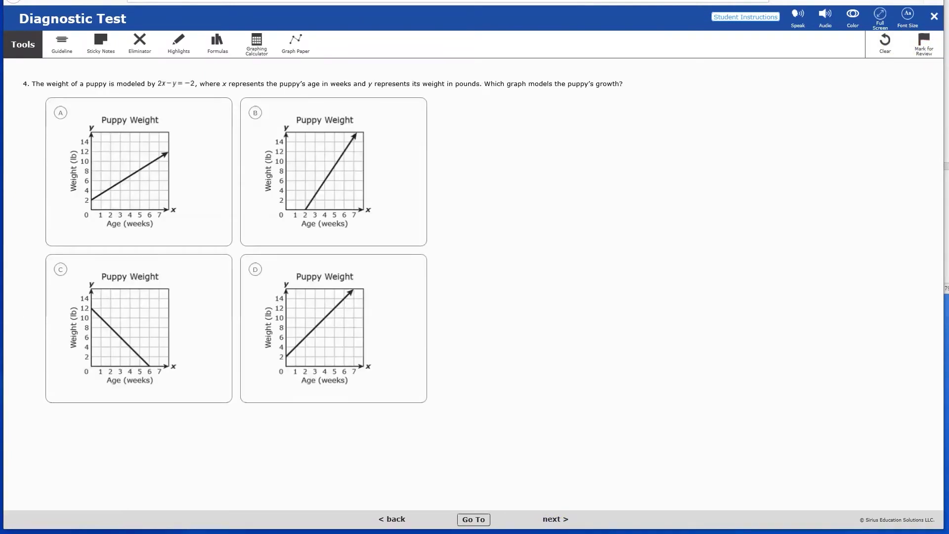
{"action": "left_click", "coordinate": [476, 520]}
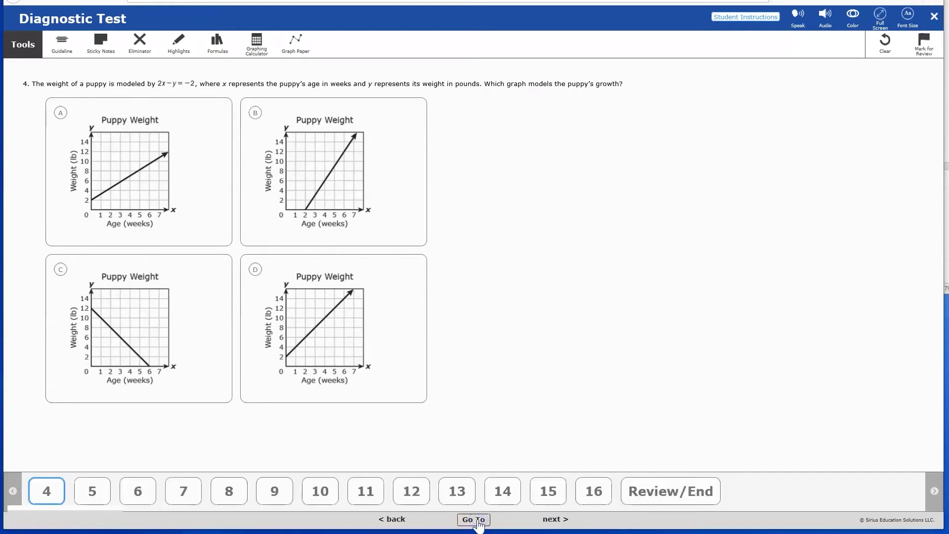
{"action": "left_click", "coordinate": [12, 490]}
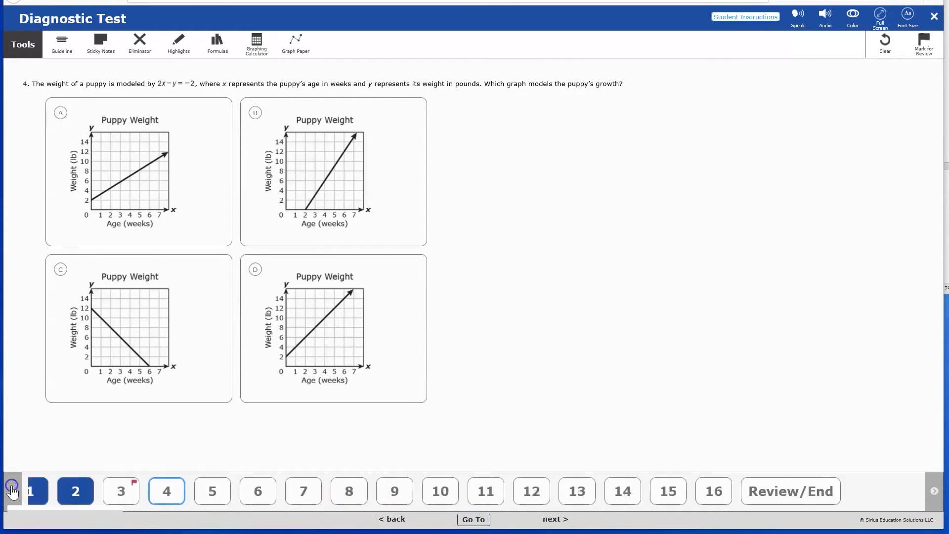
{"action": "left_click", "coordinate": [301, 503]}
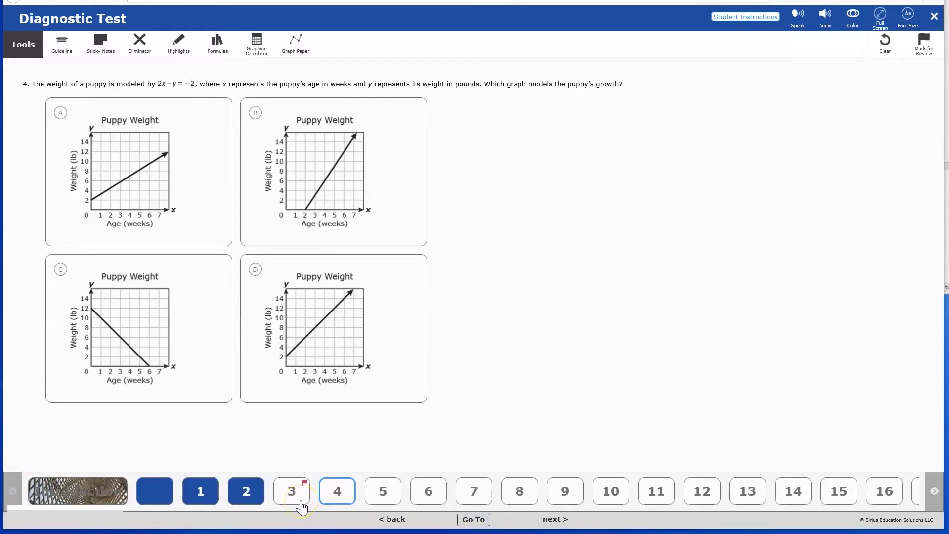
{"action": "right_click", "coordinate": [298, 503]}
{"action": "left_click", "coordinate": [287, 493]}
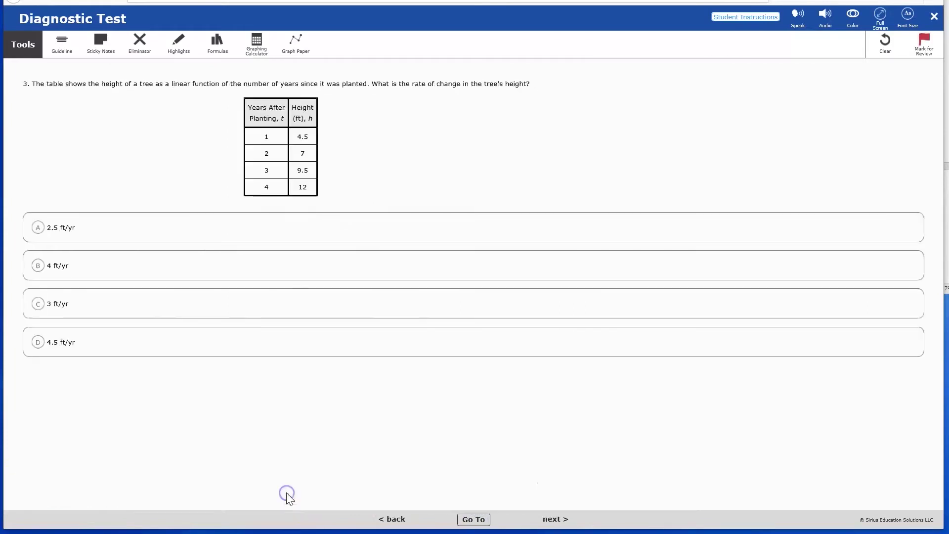
Step: Unflag question 3, answer 2.5 ft/yr, and submit the Diagnostic Test
{"action": "left_click", "coordinate": [882, 47]}
{"action": "left_click", "coordinate": [83, 232]}
{"action": "left_click", "coordinate": [554, 519]}
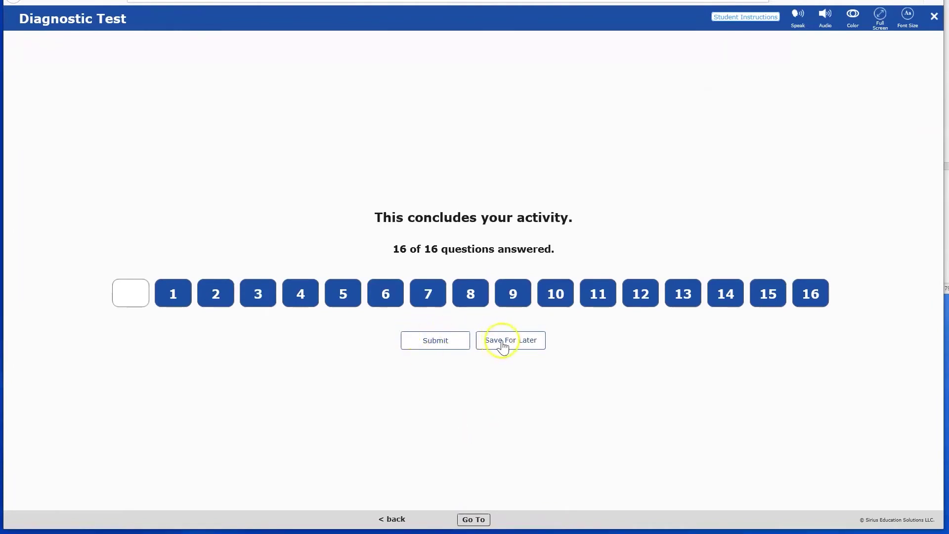
{"action": "left_click", "coordinate": [434, 342]}
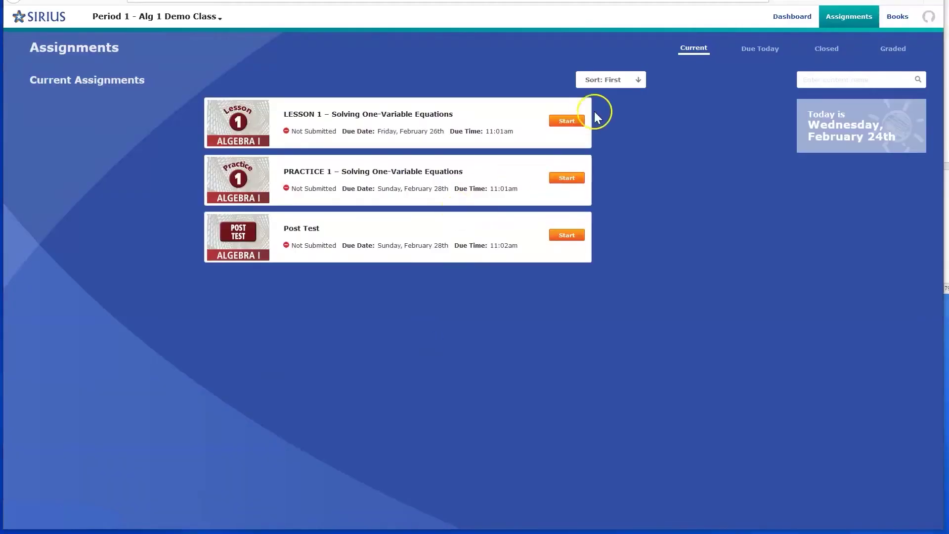
Step: Start Lesson 1 and add a sticky note reading 'Student' on question 1's answer line
{"action": "left_click", "coordinate": [566, 122]}
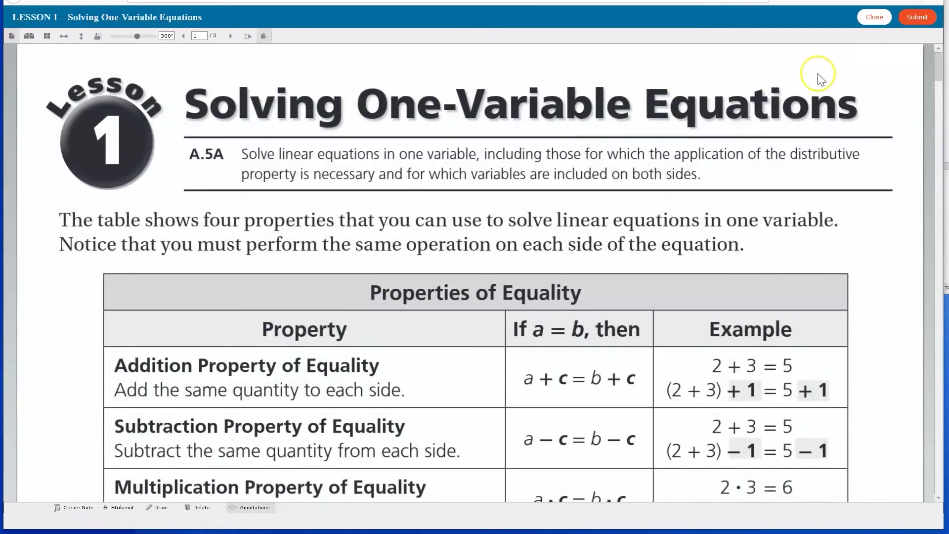
{"action": "left_click_drag", "start_coordinate": [939, 73], "coordinate": [938, 97]}
{"action": "left_click", "coordinate": [117, 343]}
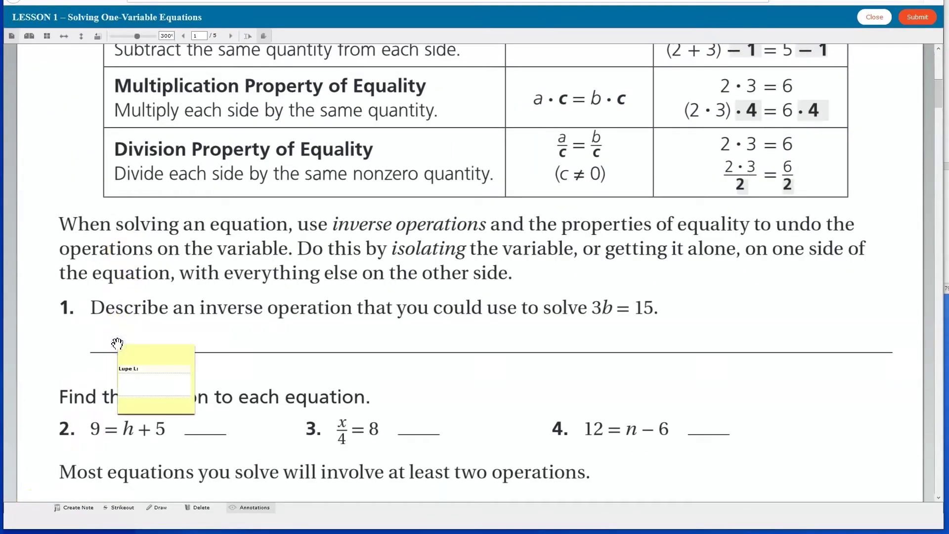
{"action": "type", "text": "Student"}
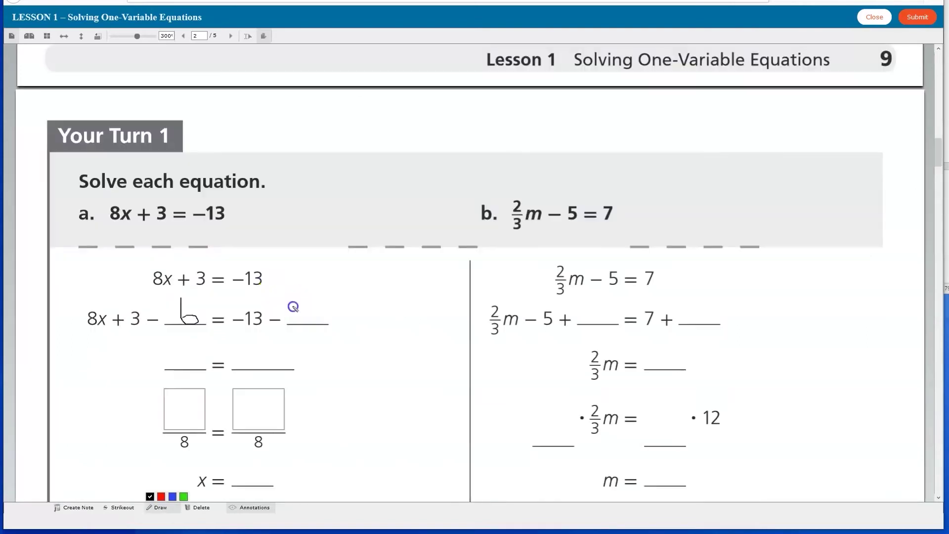
Step: Handwrite an answer in the −13 blank and hand in the lesson
{"action": "mouse_move", "coordinate": [293, 305]}
{"action": "left_mouse_down"}
{"action": "mouse_move", "coordinate": [297, 320]}
{"action": "mouse_move", "coordinate": [310, 308]}
{"action": "mouse_move", "coordinate": [373, 319]}
{"action": "left_mouse_up"}
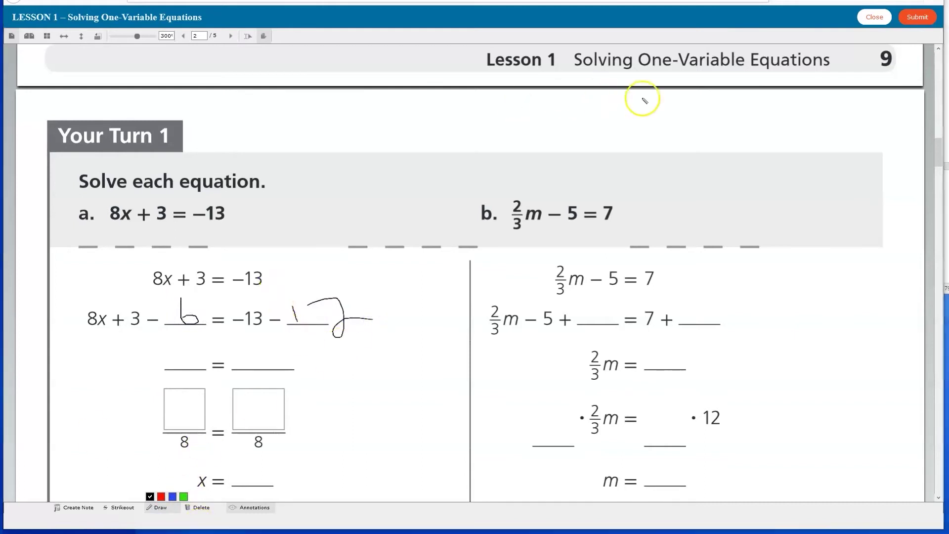
{"action": "left_click", "coordinate": [926, 27]}
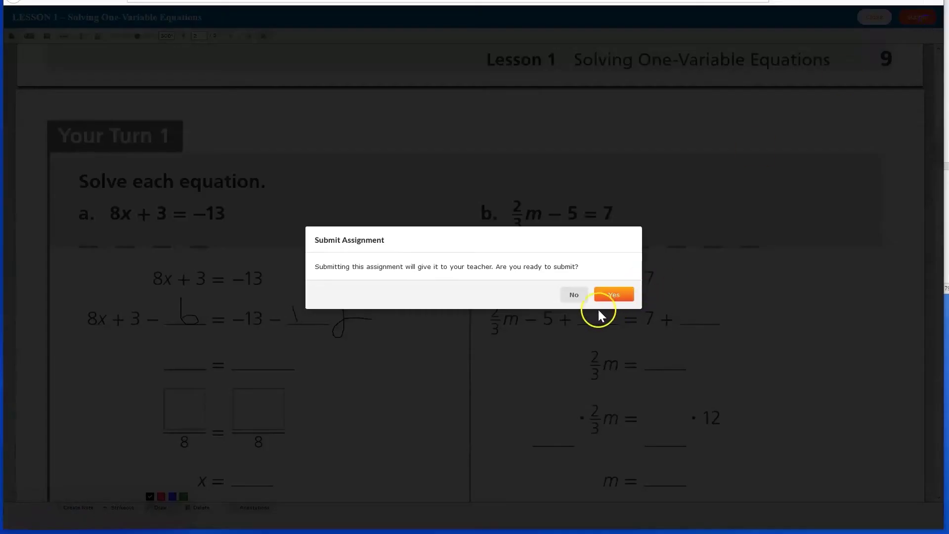
{"action": "left_click", "coordinate": [615, 295]}
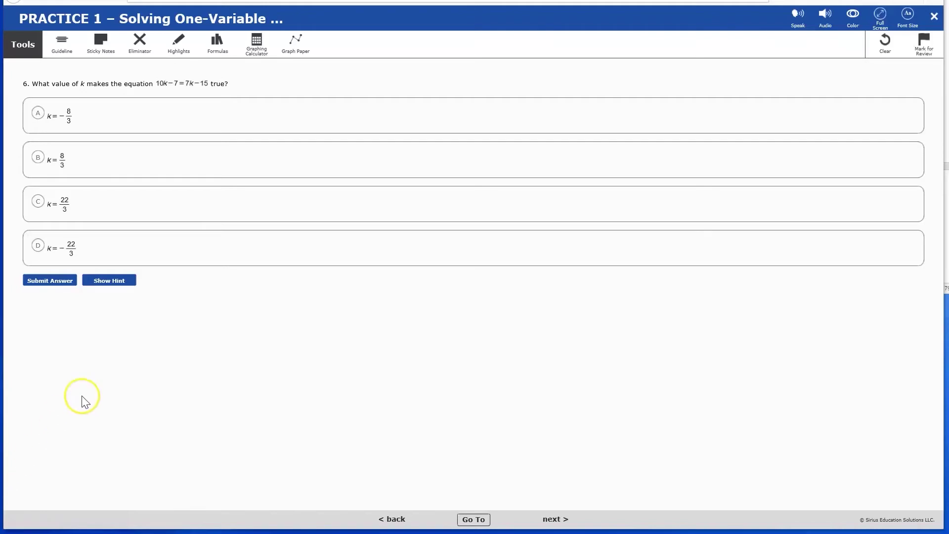
Step: Answer question 6 with k = 22/3, then view the hint, sample solution and correct answer k = −8/3
{"action": "left_click", "coordinate": [132, 215]}
{"action": "left_click", "coordinate": [50, 285]}
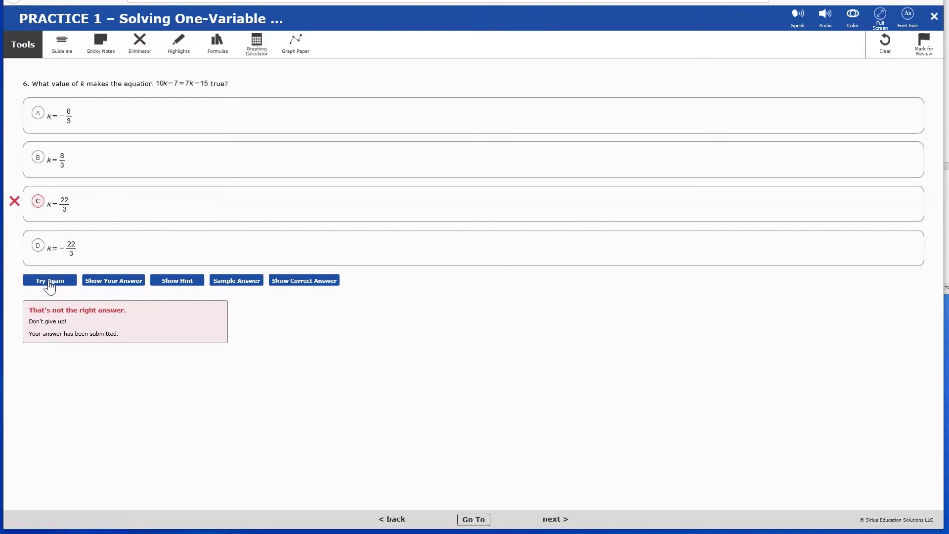
{"action": "left_click", "coordinate": [176, 280]}
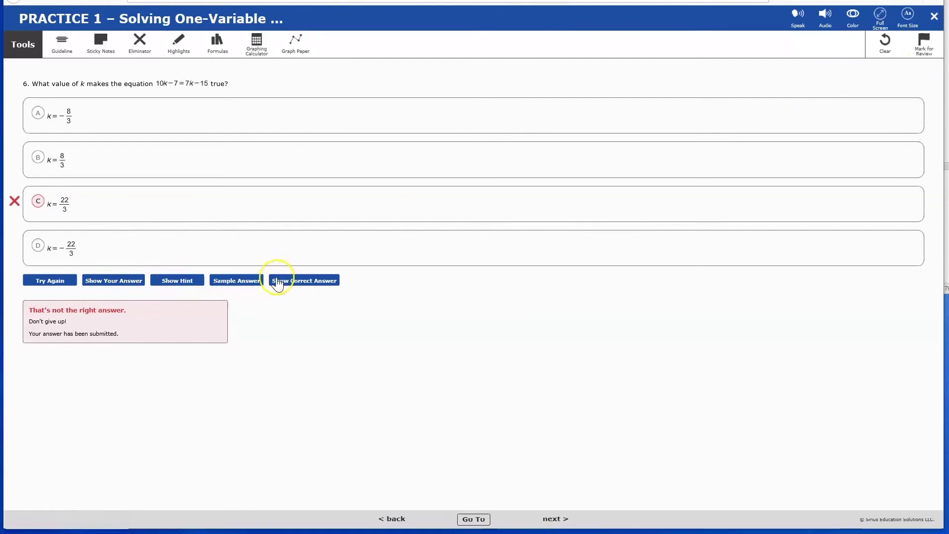
{"action": "left_click", "coordinate": [251, 281]}
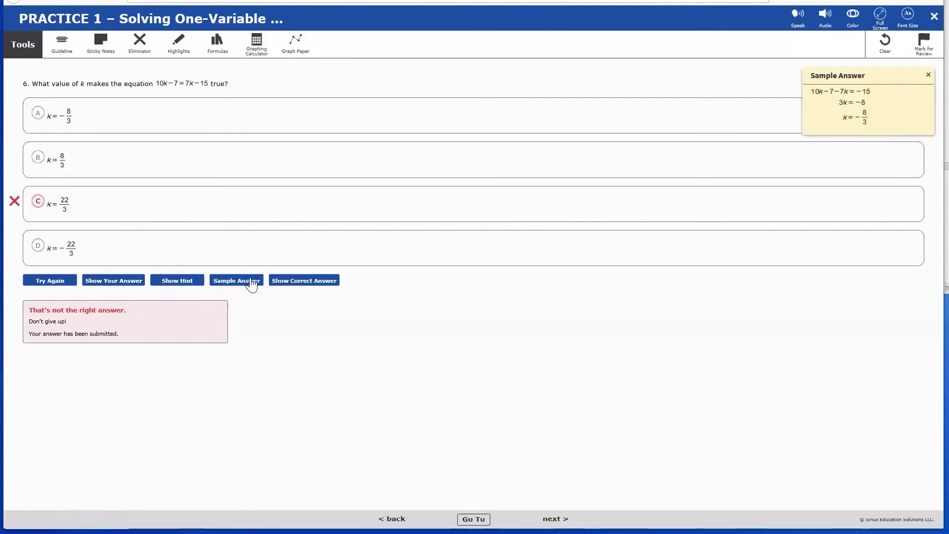
{"action": "left_click", "coordinate": [296, 280]}
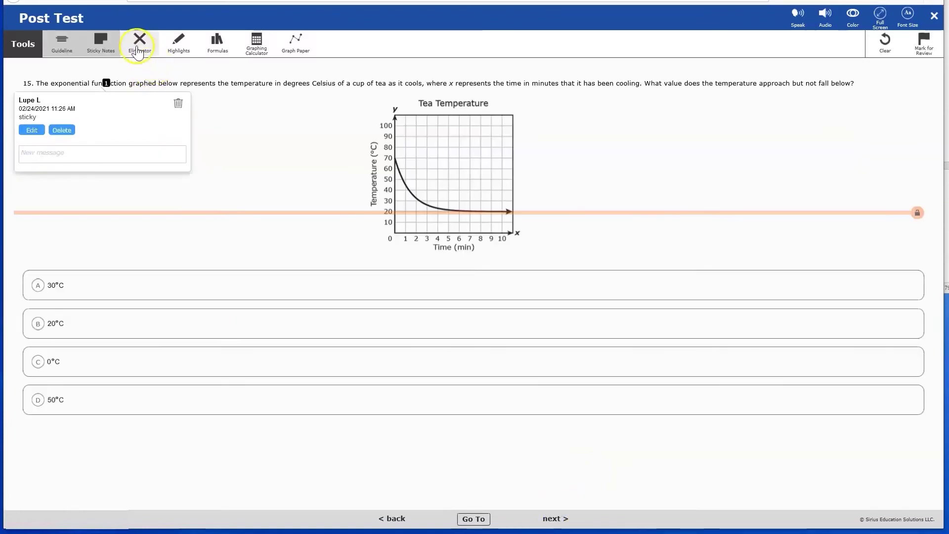
{"action": "left_click", "coordinate": [138, 49]}
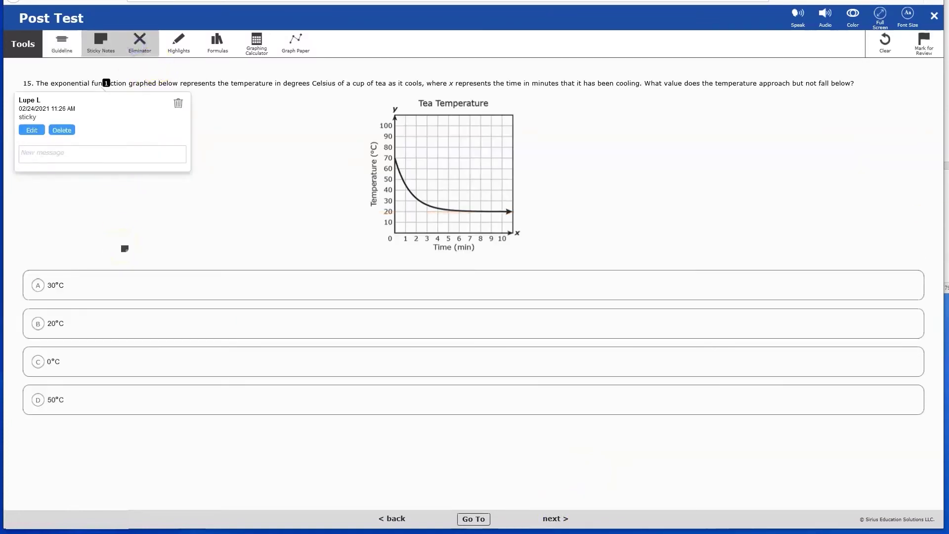
Step: Cross out 30°C, open and close the graphing calculator, and have the question read aloud
{"action": "left_click", "coordinate": [107, 284]}
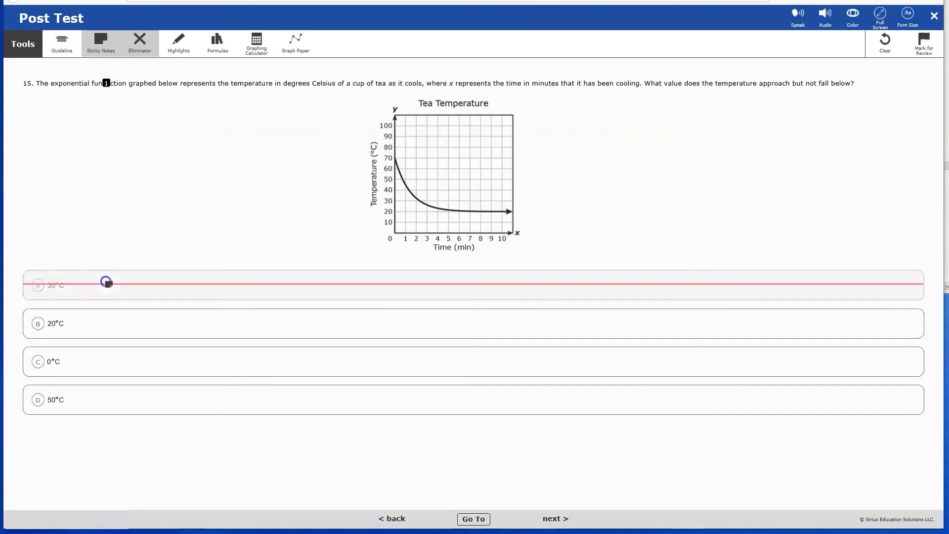
{"action": "left_click", "coordinate": [256, 42]}
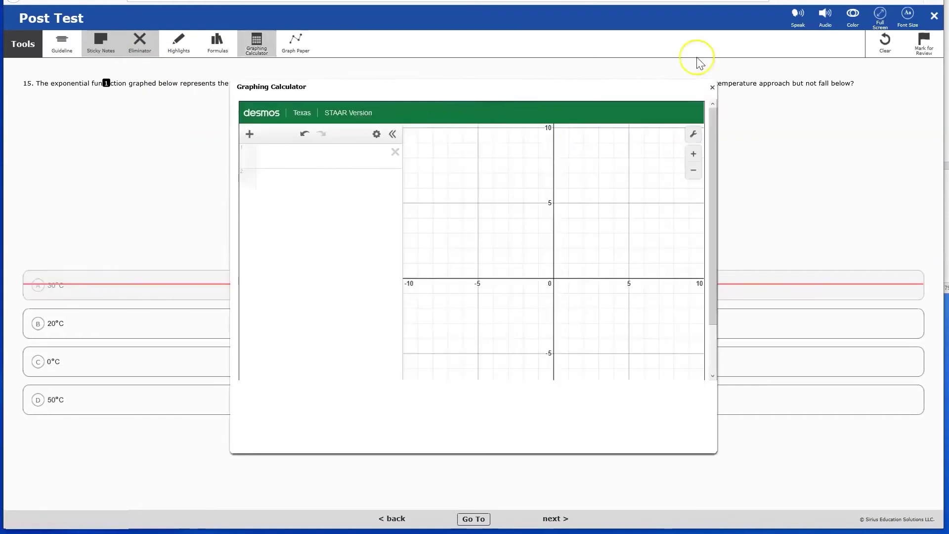
{"action": "left_click", "coordinate": [712, 87]}
{"action": "left_click", "coordinate": [522, 21]}
{"action": "left_click", "coordinate": [822, 73]}
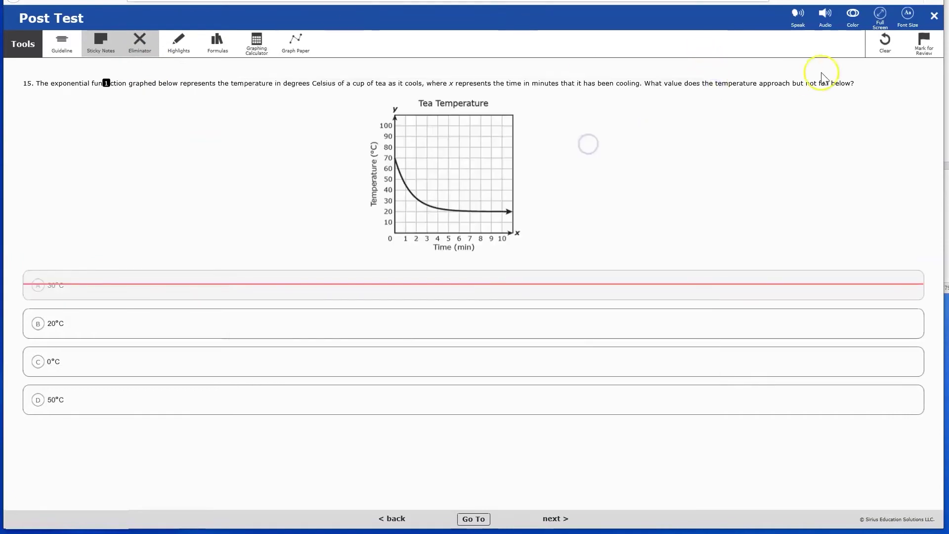
{"action": "left_click", "coordinate": [795, 22]}
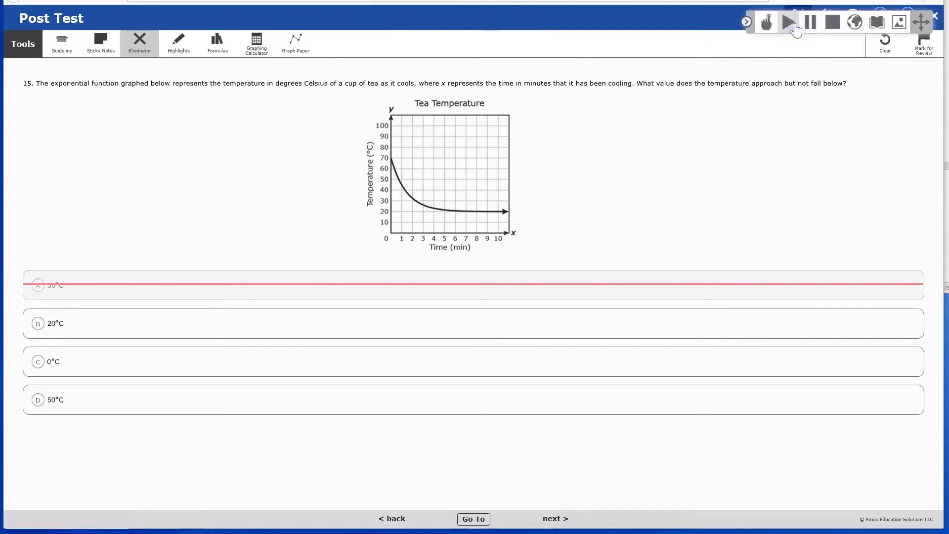
{"action": "left_click", "coordinate": [763, 25]}
Step: Place a guideline at 20, translate the question to Spanish, and look up 'cooling' and 'temperature'
{"action": "left_click", "coordinate": [62, 43]}
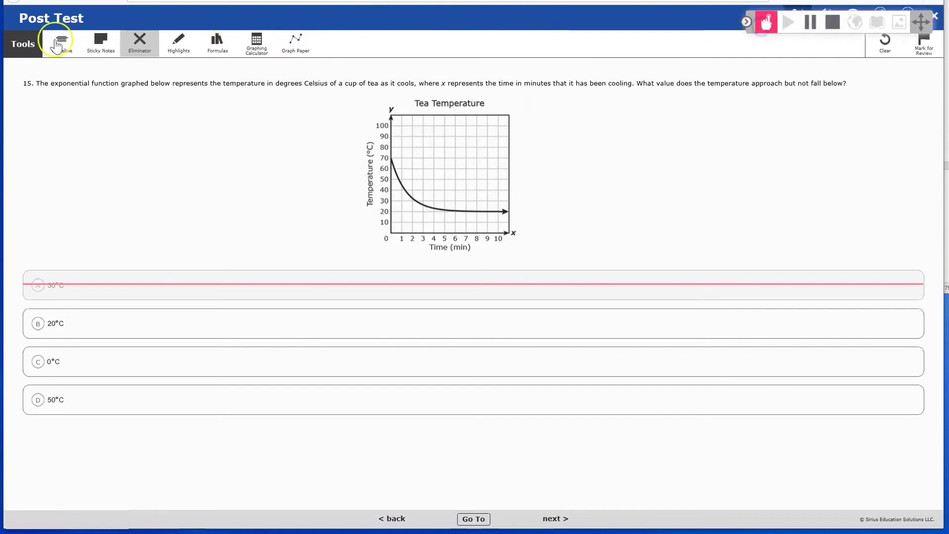
{"action": "left_click", "coordinate": [24, 85]}
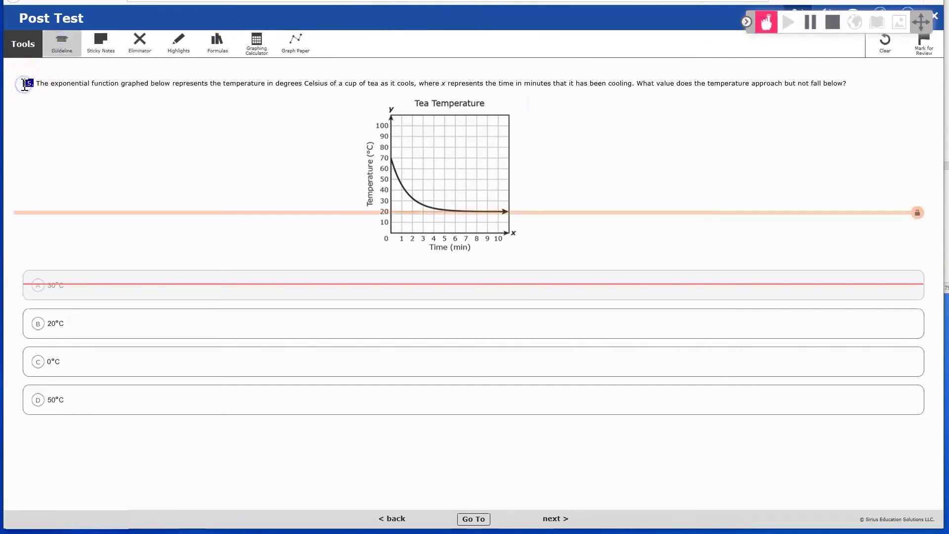
{"action": "left_click_drag", "start_coordinate": [24, 85], "coordinate": [846, 84]}
{"action": "left_click", "coordinate": [855, 22]}
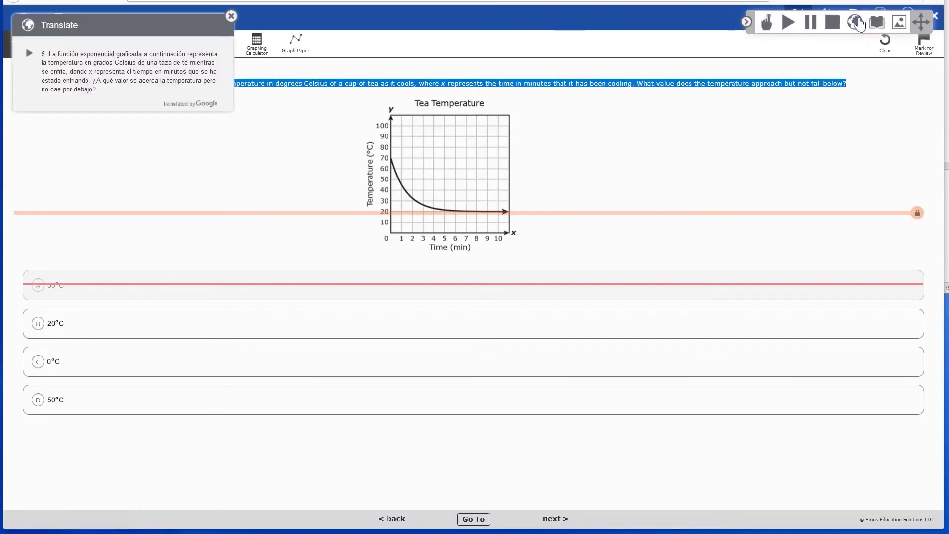
{"action": "left_click", "coordinate": [615, 81]}
{"action": "double_click", "coordinate": [619, 83]}
{"action": "left_click", "coordinate": [876, 27]}
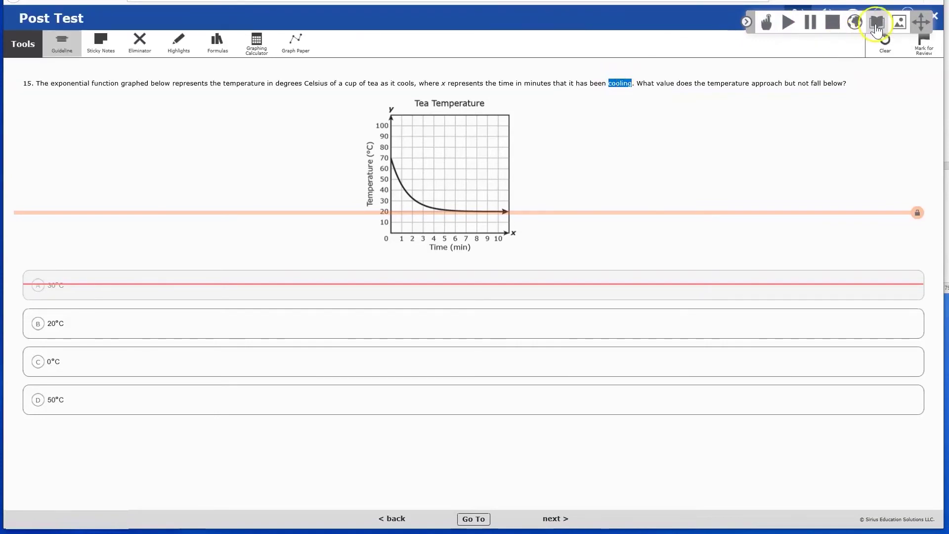
{"action": "left_click", "coordinate": [897, 27]}
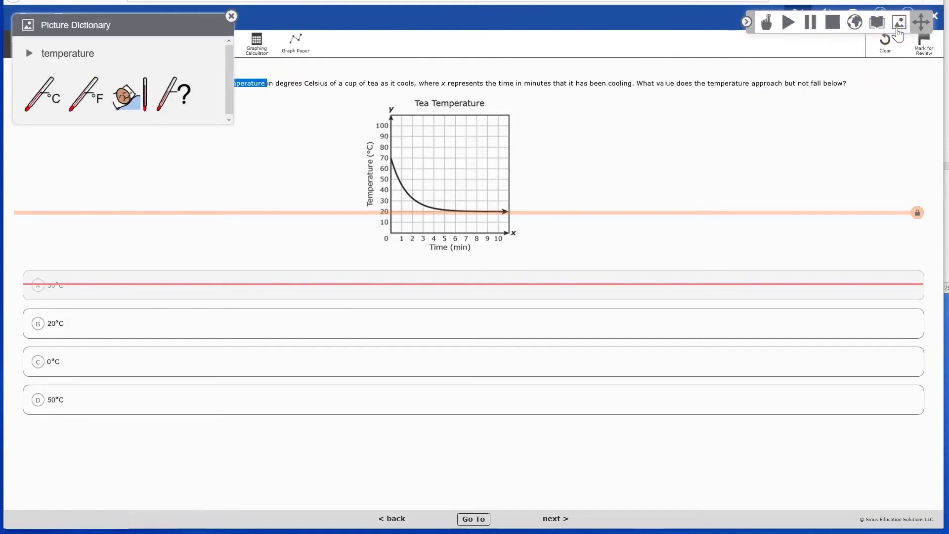
{"action": "left_click", "coordinate": [230, 16]}
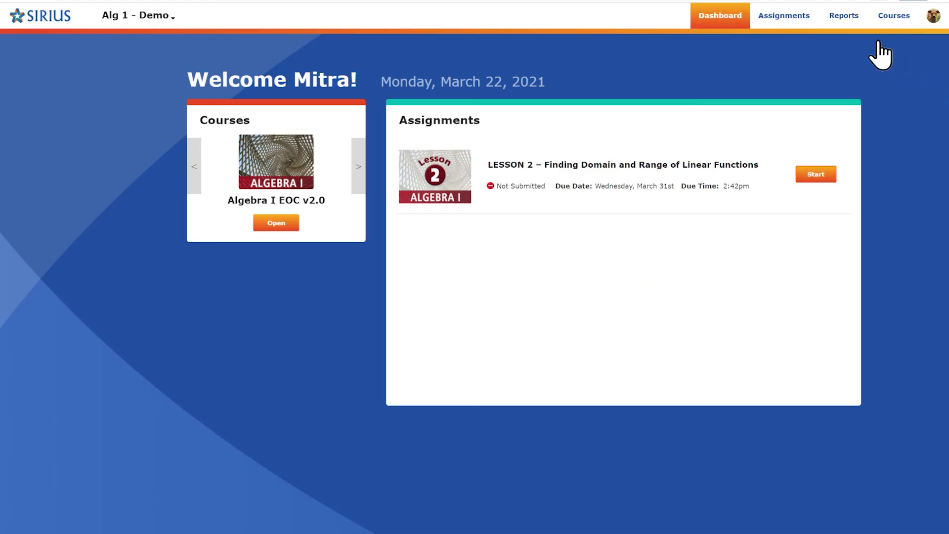
Step: In the Progress report, show the Algebra I EOC v2.0 Diagnostic Test details: submitted, graded 75%
{"action": "left_click", "coordinate": [844, 20]}
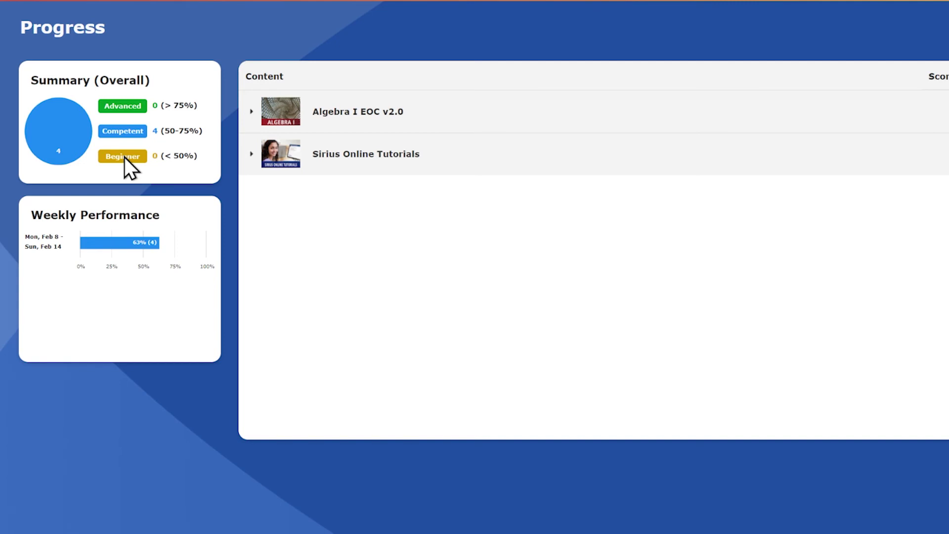
{"action": "mouse_move", "coordinate": [94, 249]}
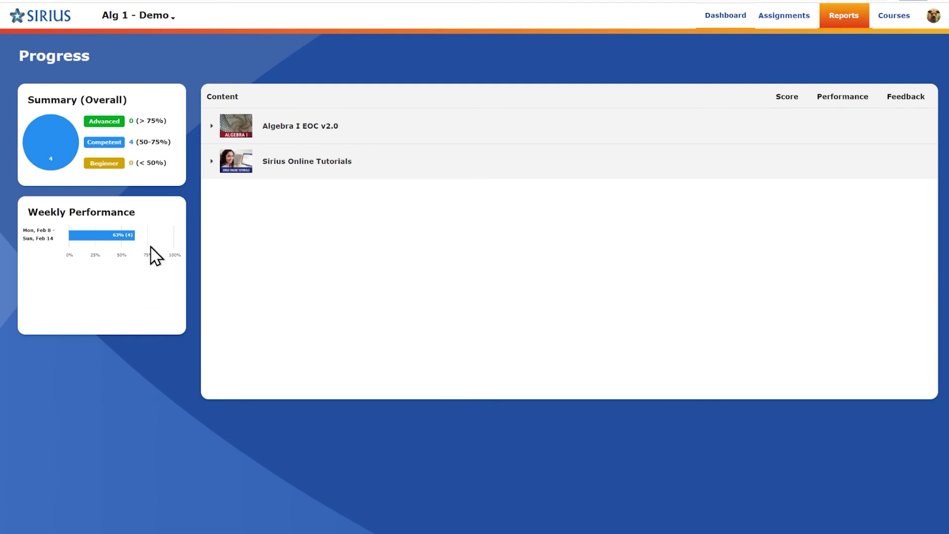
{"action": "left_click", "coordinate": [211, 126]}
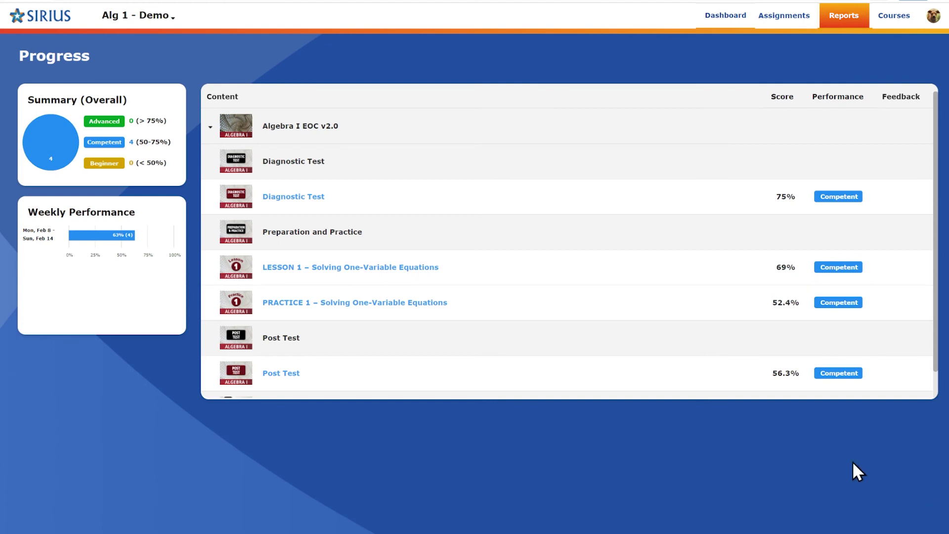
{"action": "left_click", "coordinate": [268, 199]}
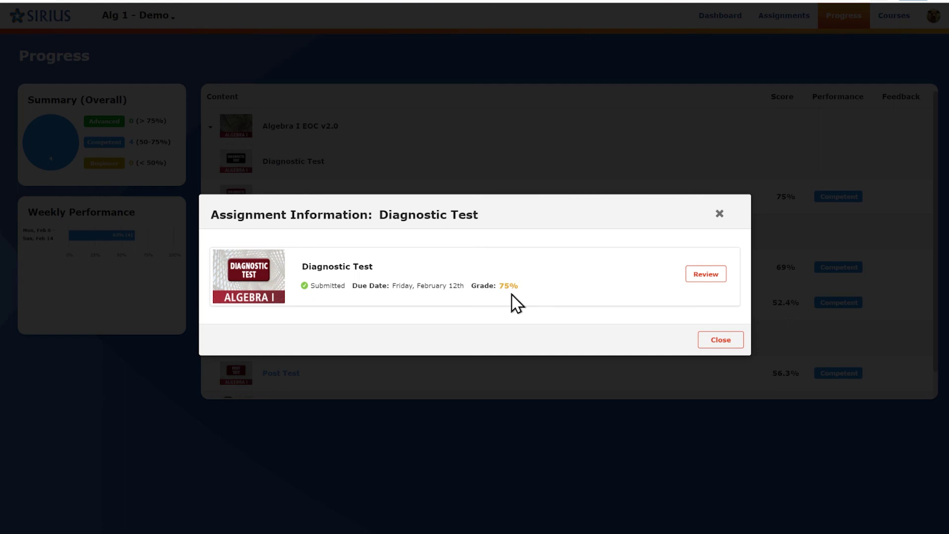
Step: Review the submitted Diagnostic Test through to its summary of 16 of 16 questions answered
{"action": "left_click", "coordinate": [702, 275]}
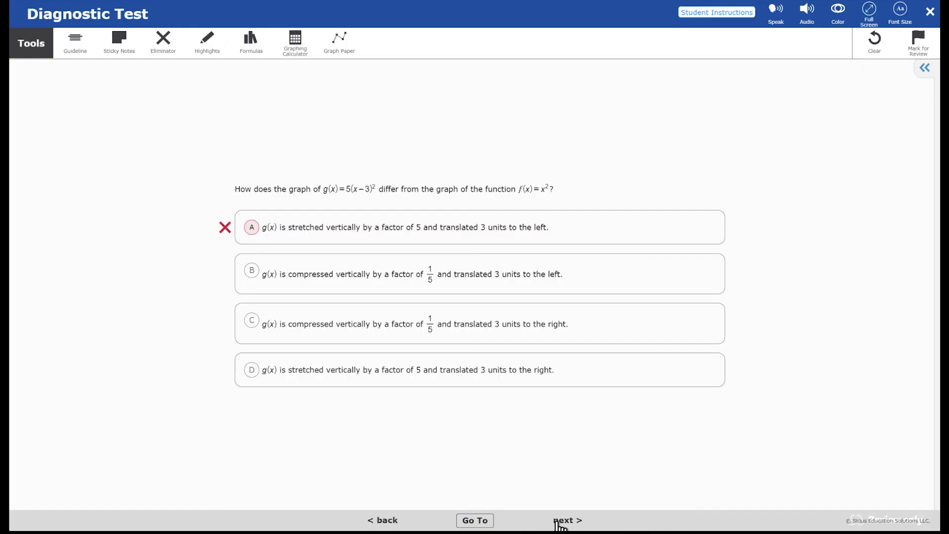
{"action": "left_click", "coordinate": [560, 521]}
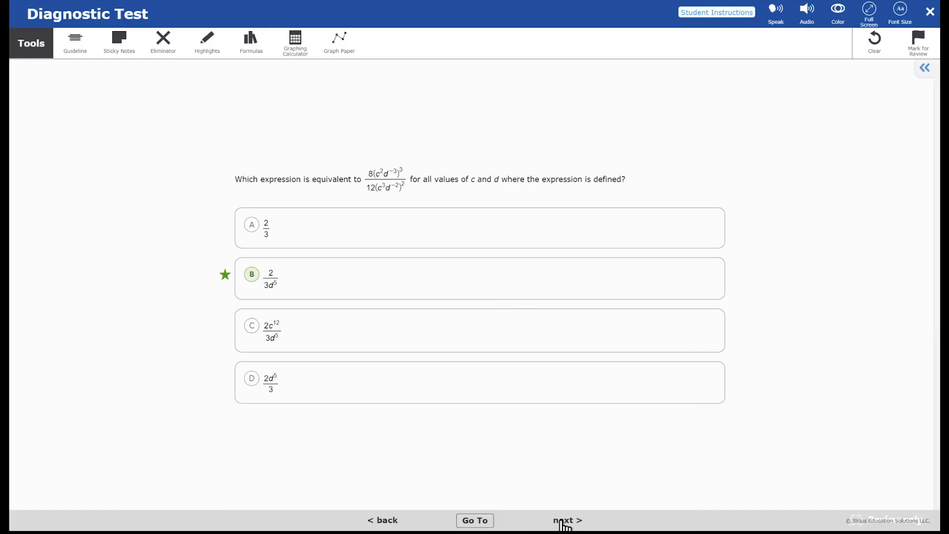
{"action": "left_click", "coordinate": [562, 522]}
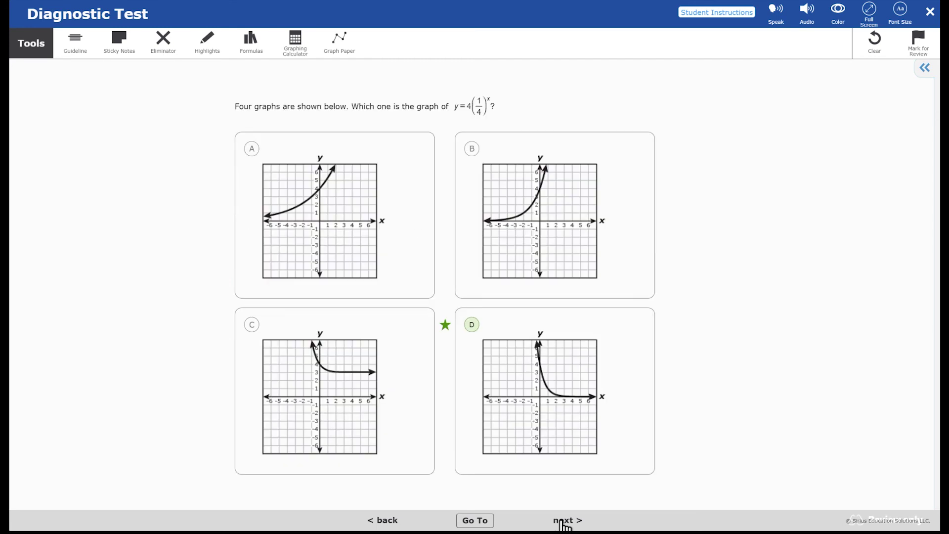
{"action": "left_click", "coordinate": [564, 522]}
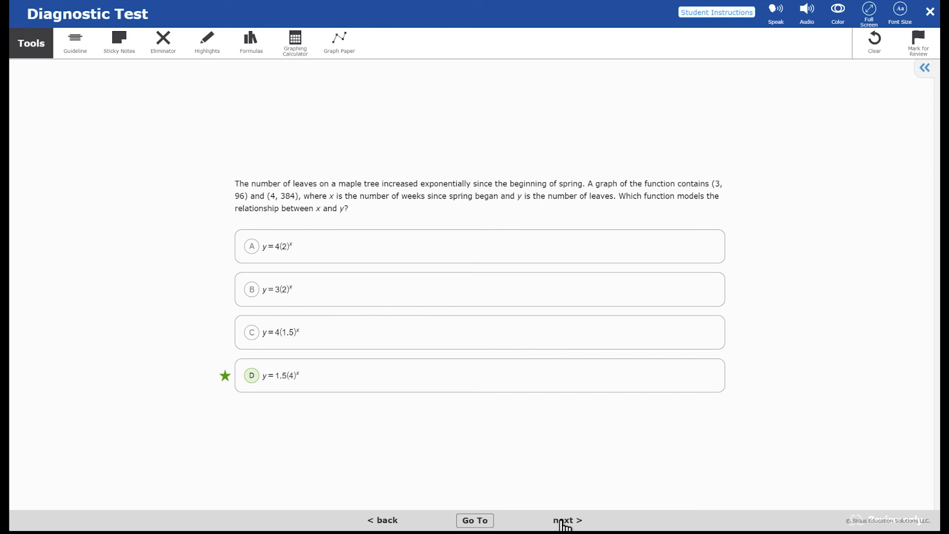
{"action": "left_click", "coordinate": [562, 520]}
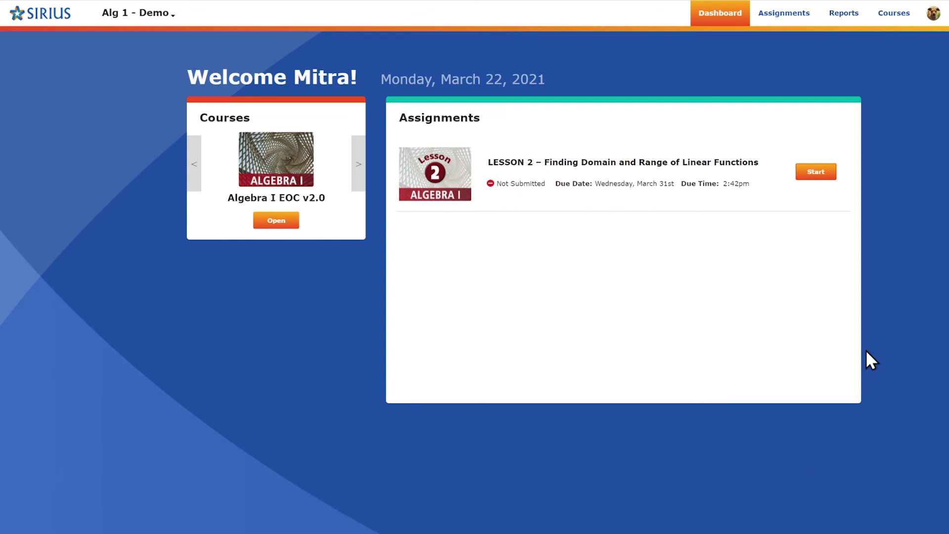
Step: View the profile page and avatar options without changes, then log out to the Sign In page
{"action": "left_click", "coordinate": [932, 14]}
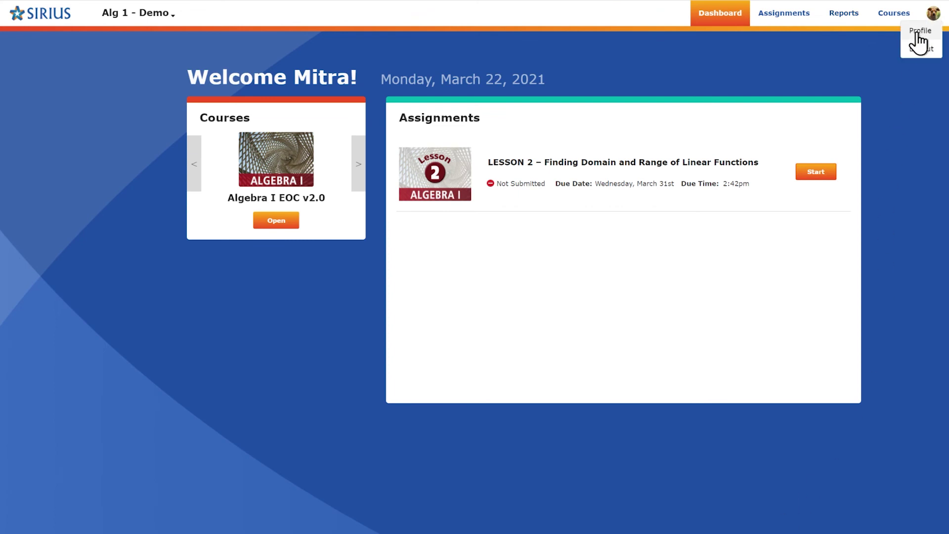
{"action": "left_click", "coordinate": [919, 32]}
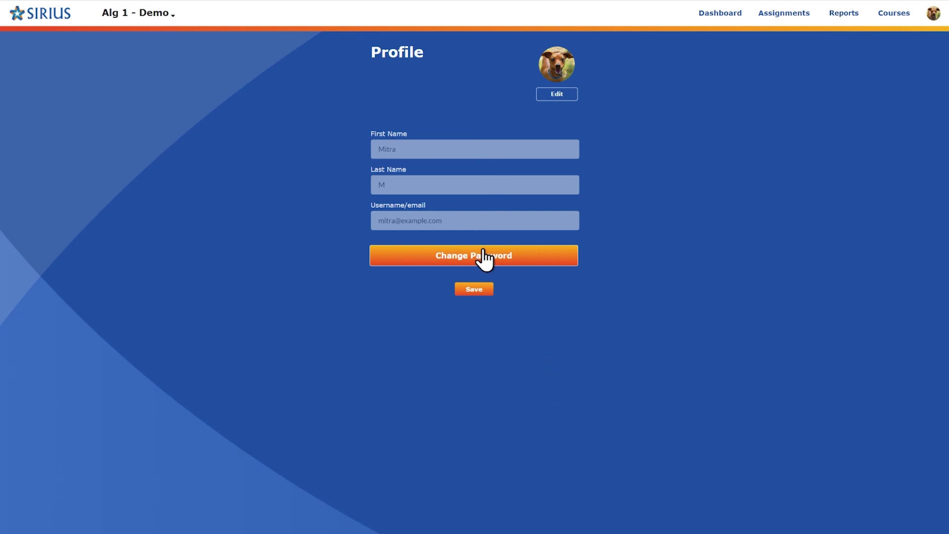
{"action": "left_click", "coordinate": [552, 96]}
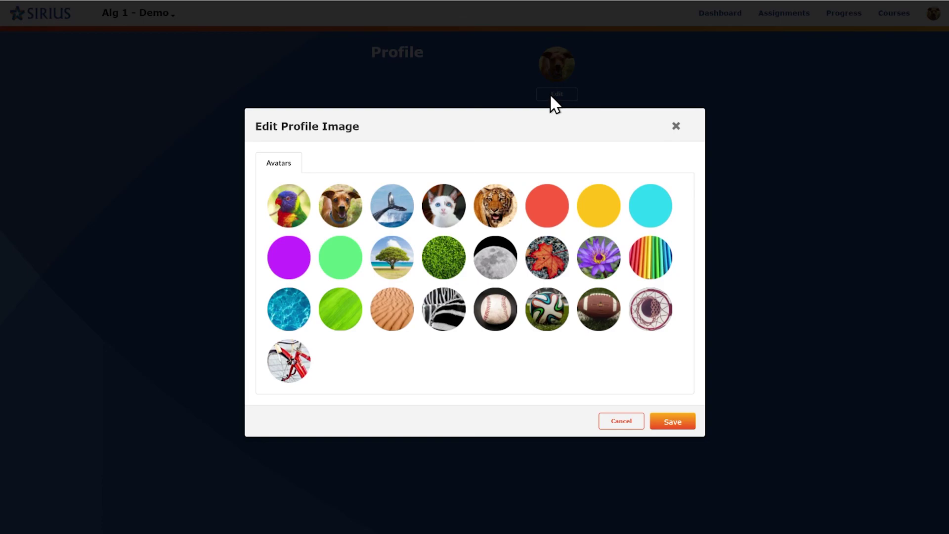
{"action": "left_click", "coordinate": [550, 97]}
{"action": "left_click", "coordinate": [933, 16]}
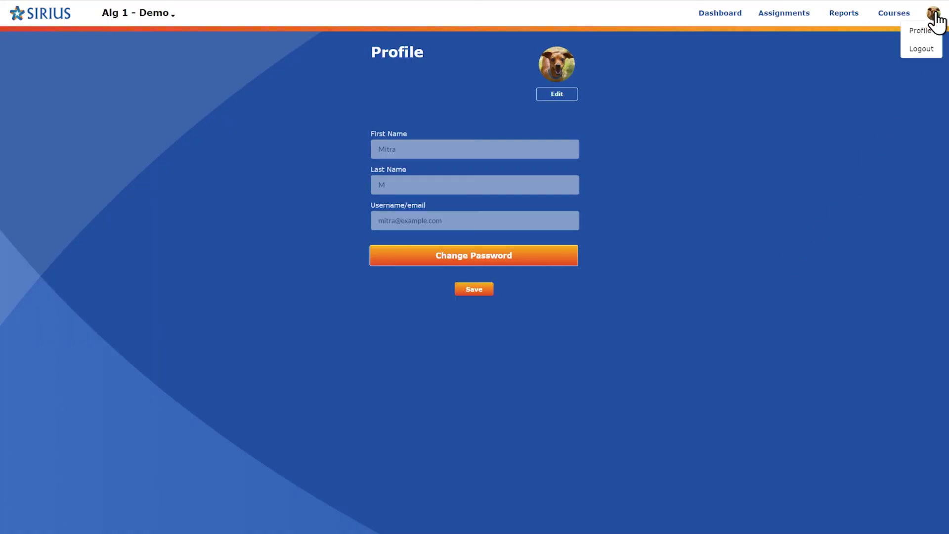
{"action": "left_click", "coordinate": [921, 49]}
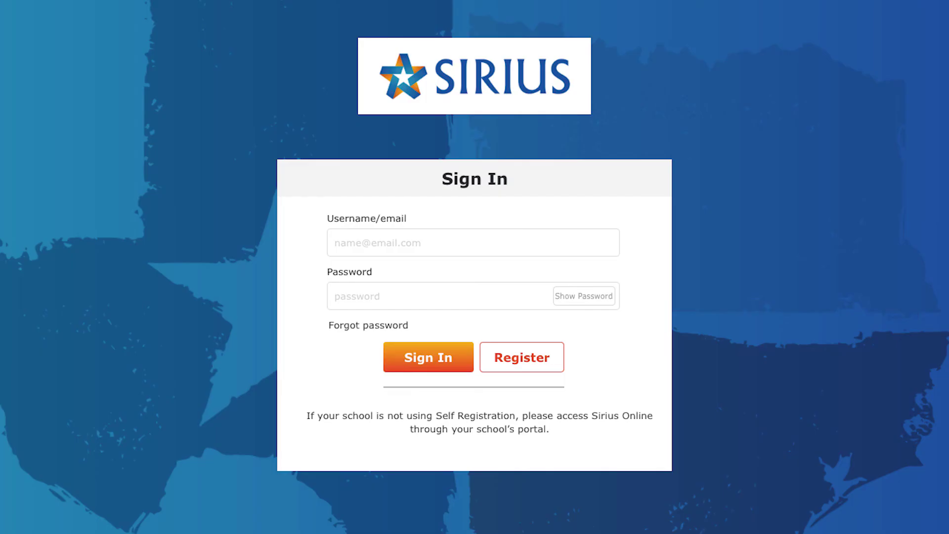